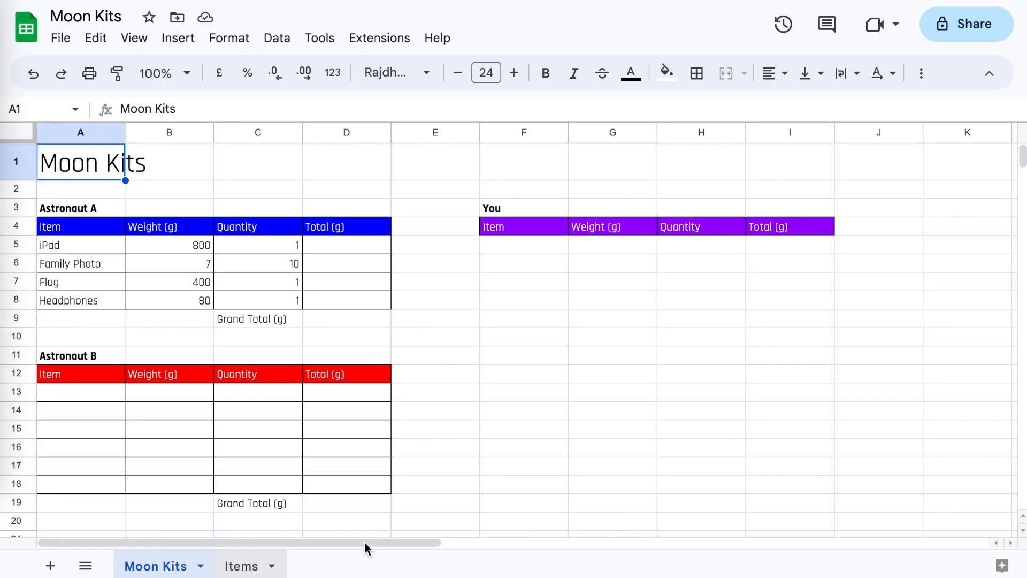
Step: Review the Items sheet and inspect how Astronaut A's iPad name and weight in A5 and B5 of Moon Kits are referenced
click(728, 532)
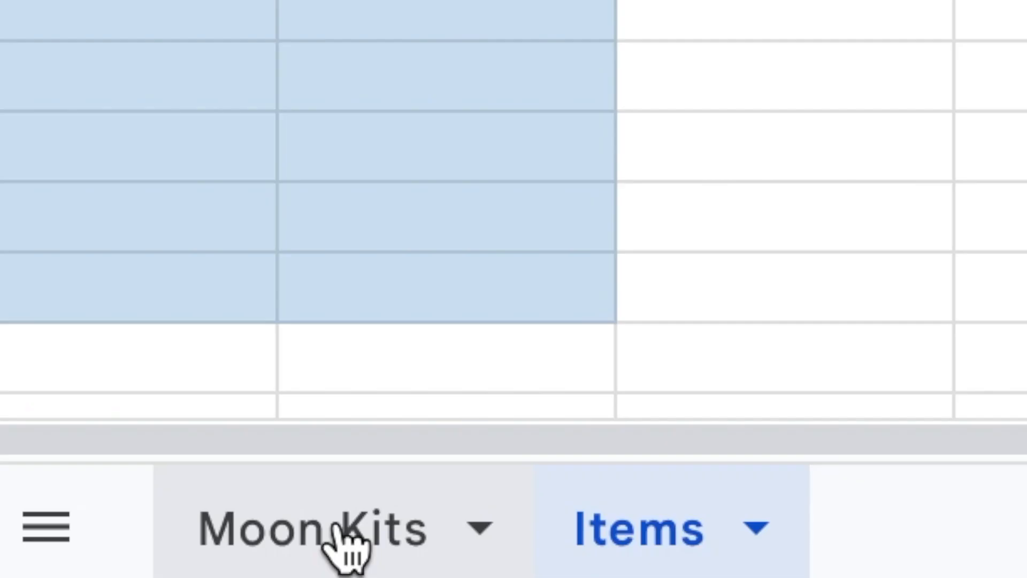
click(162, 565)
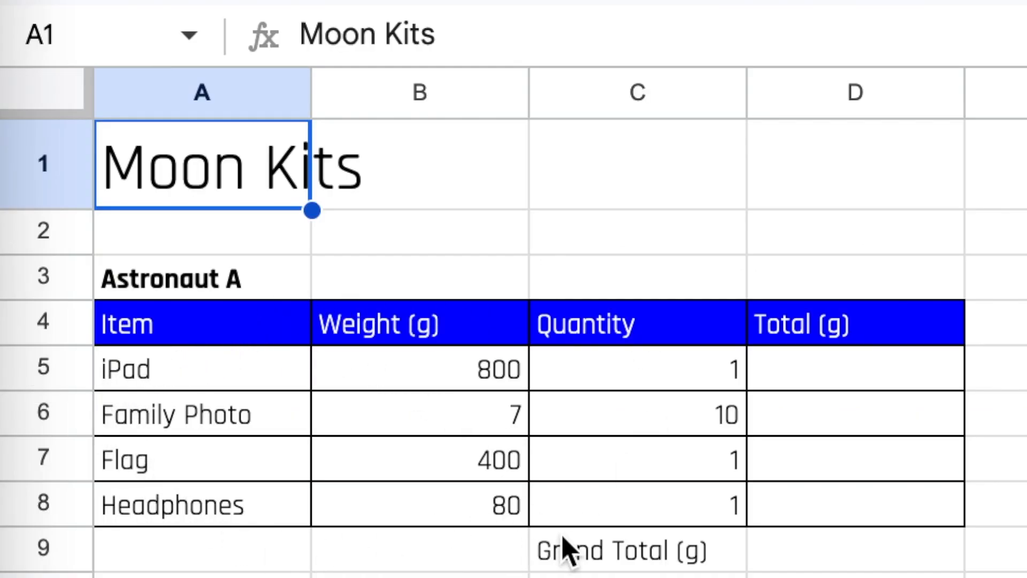
click(187, 379)
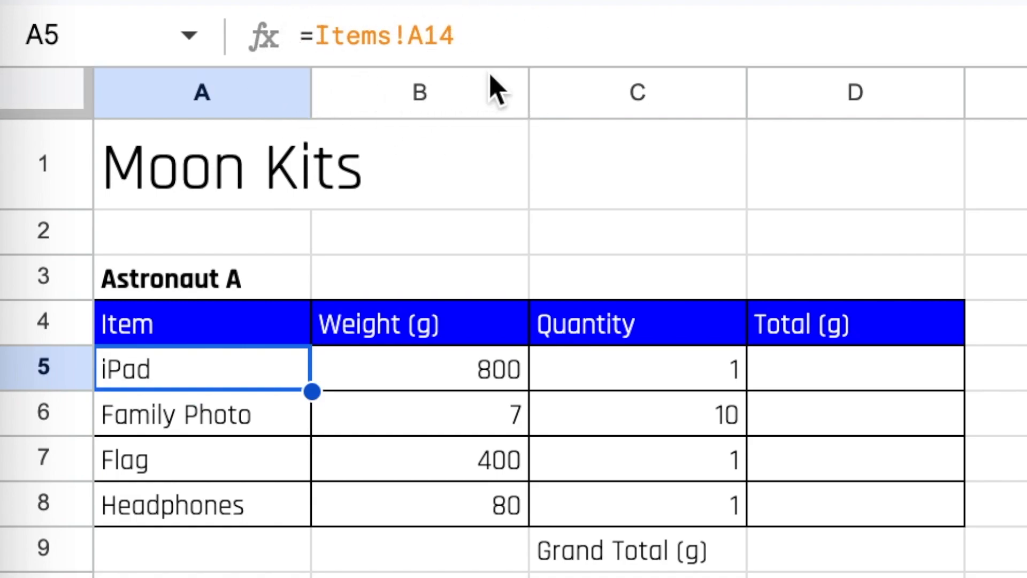
click(460, 381)
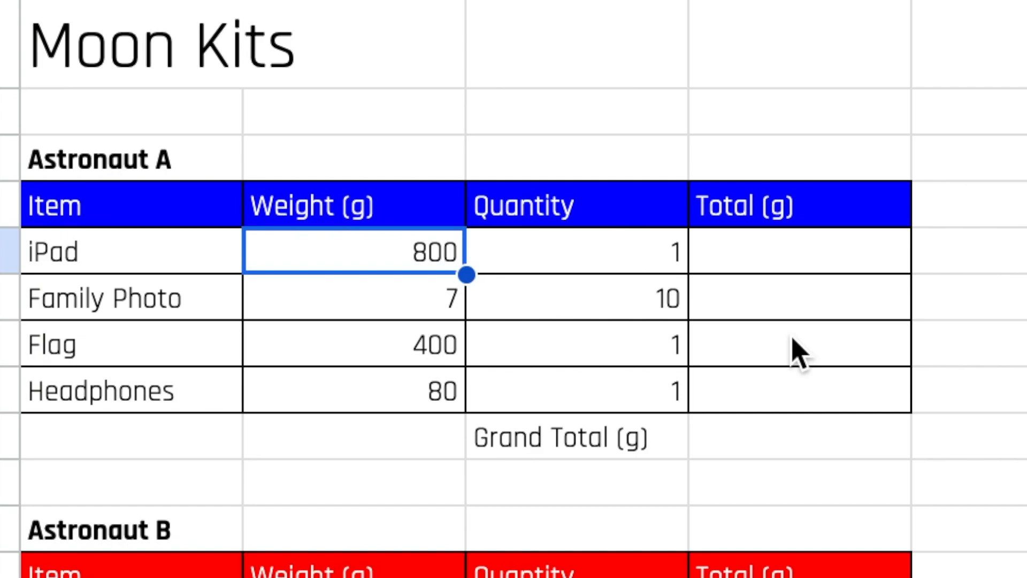
Step: Enter the formula =B5*C5 in D5 to calculate the total weight of Astronaut A's iPad
click(766, 247)
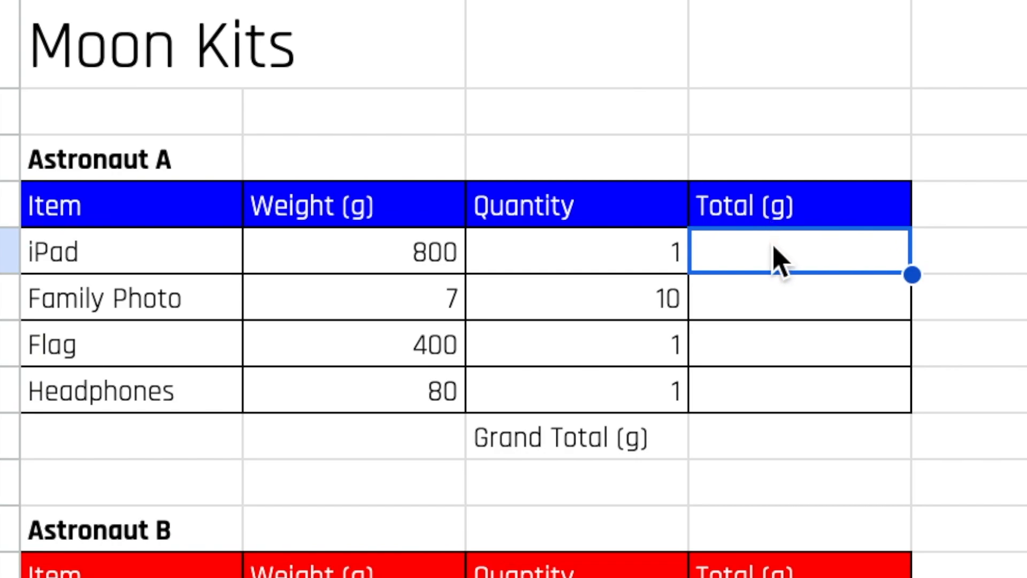
text(=)
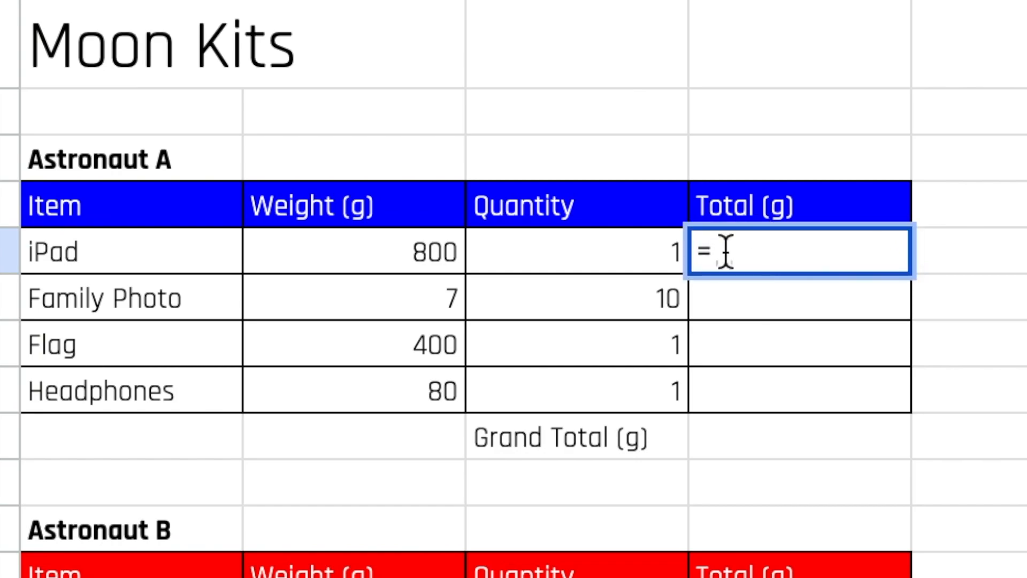
click(337, 272)
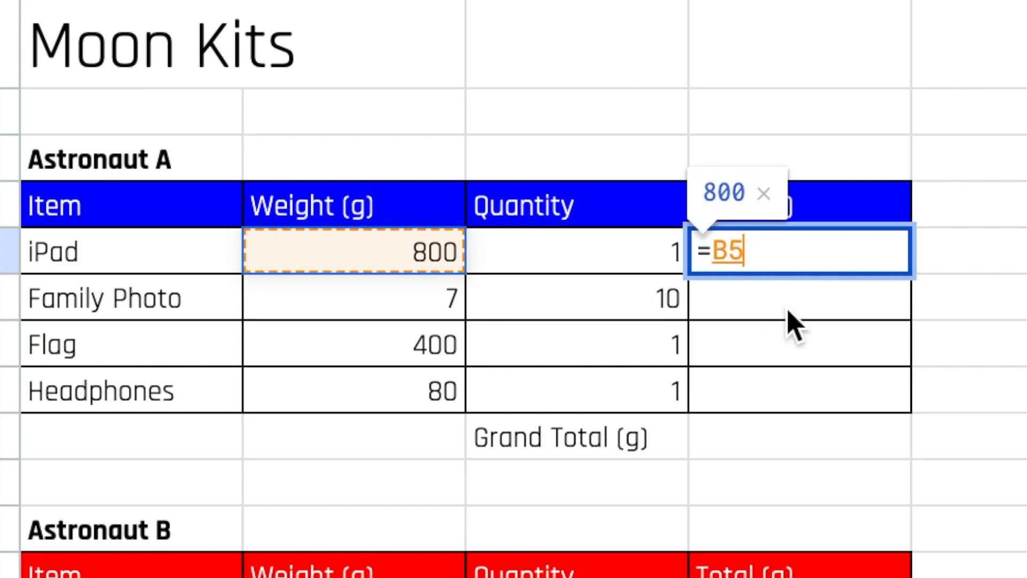
text(*)
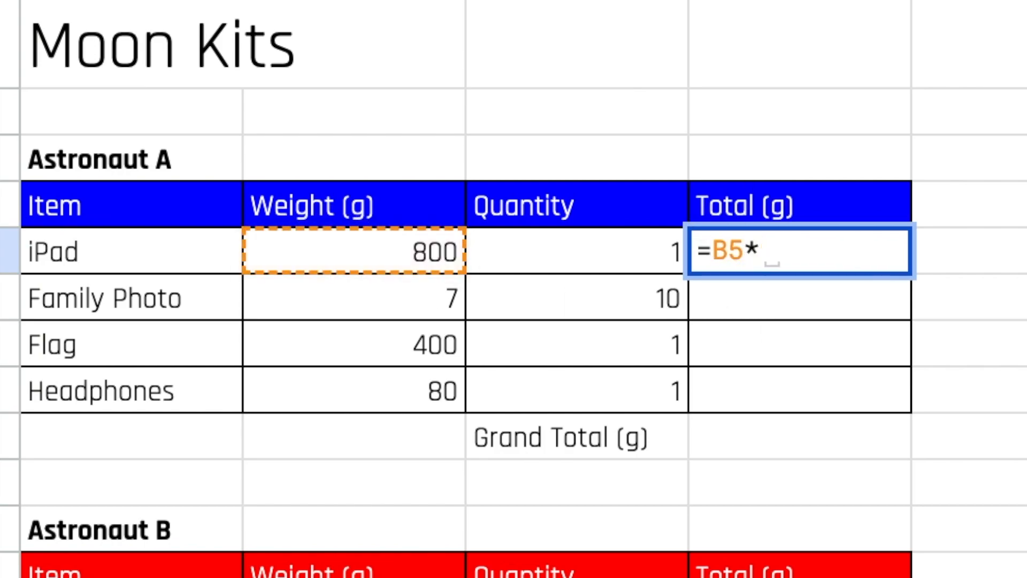
click(566, 262)
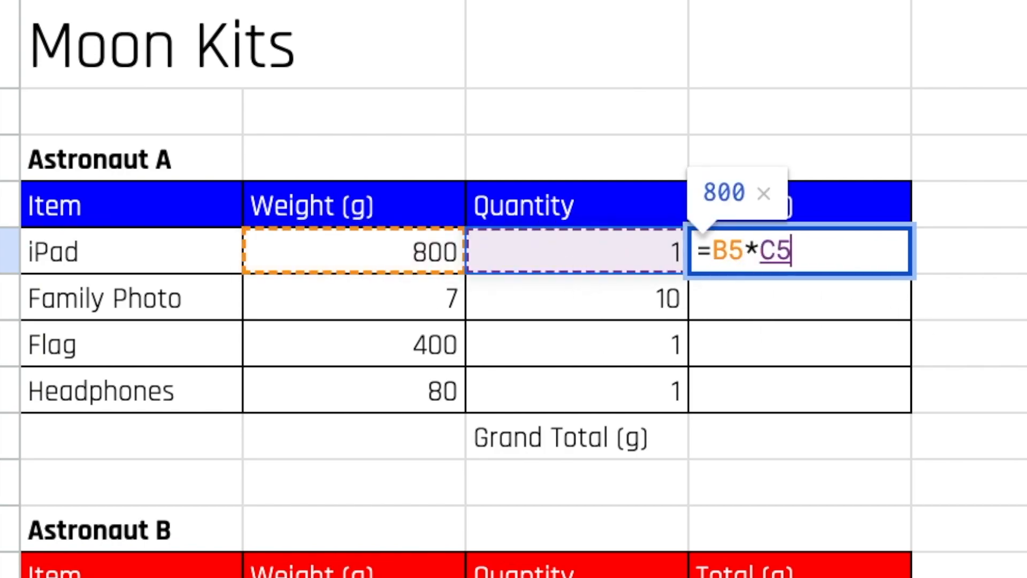
key(Return)
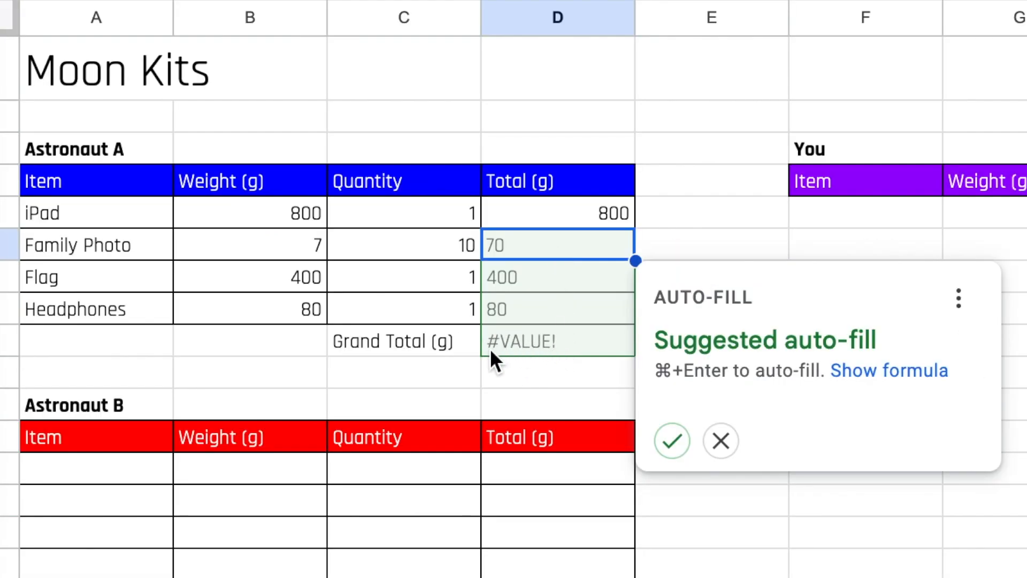
Step: Reject the suggested auto-fill and copy the D5 total formula down through D8 for Astronaut A's remaining items
click(724, 444)
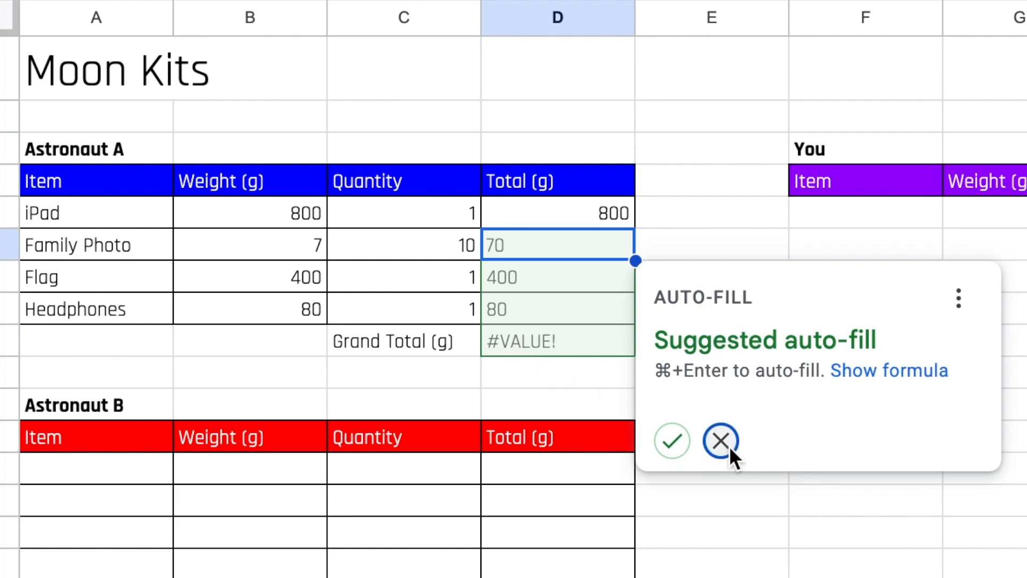
click(600, 213)
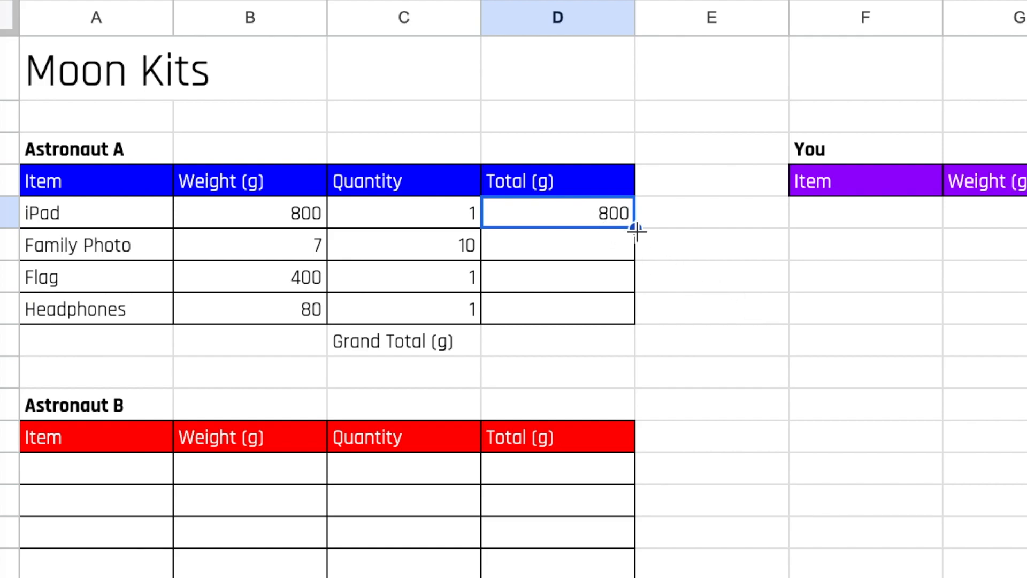
drag(636, 230, 634, 318)
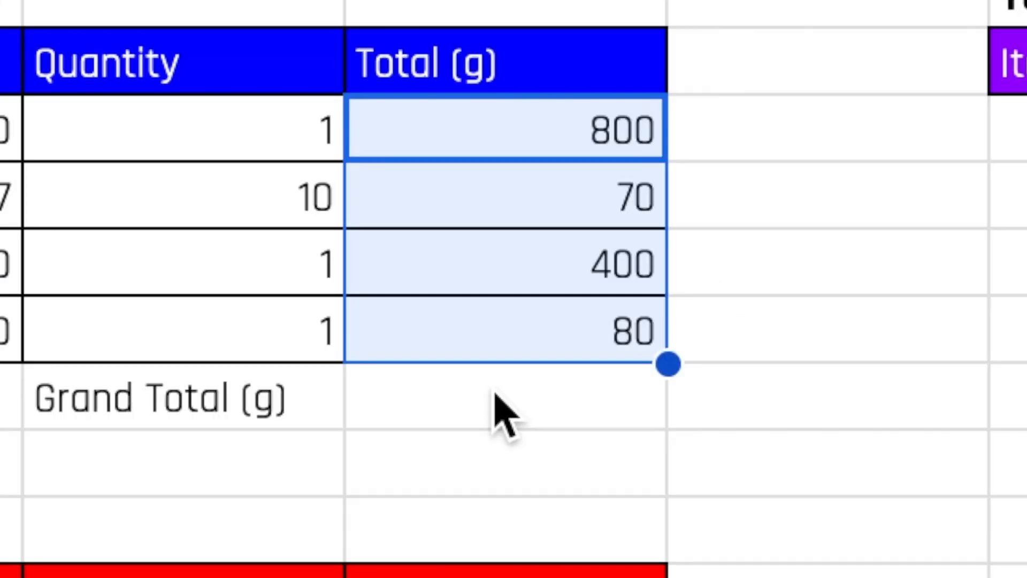
Step: Insert the formula =SUM(D5:D8) in D9 as Astronaut A's grand total
click(554, 341)
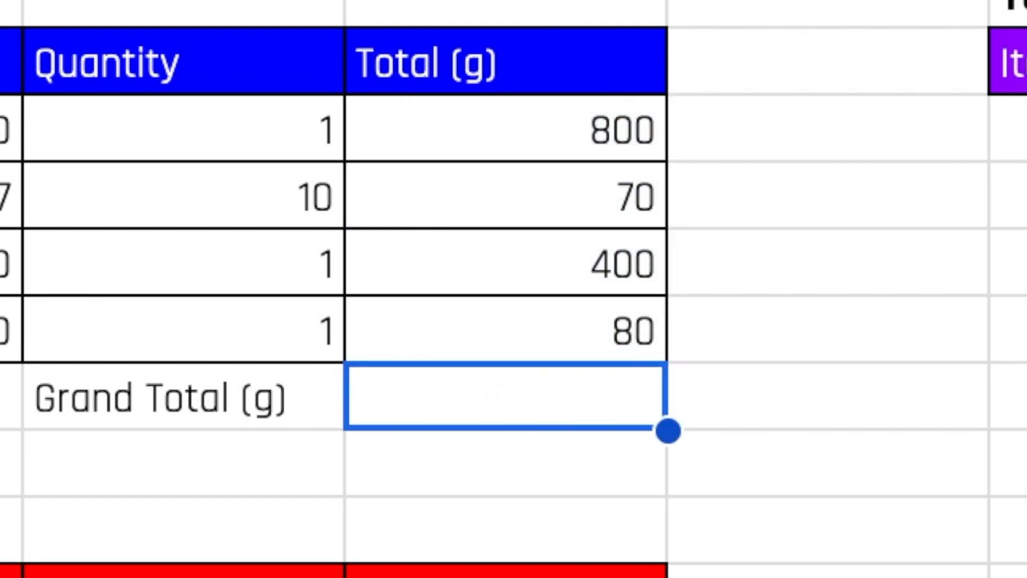
click(844, 136)
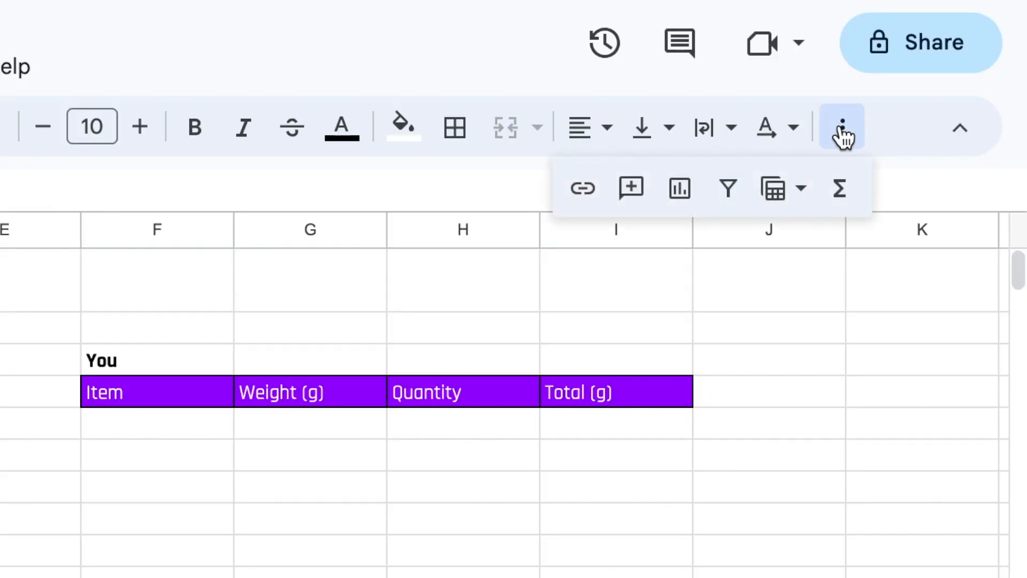
click(843, 189)
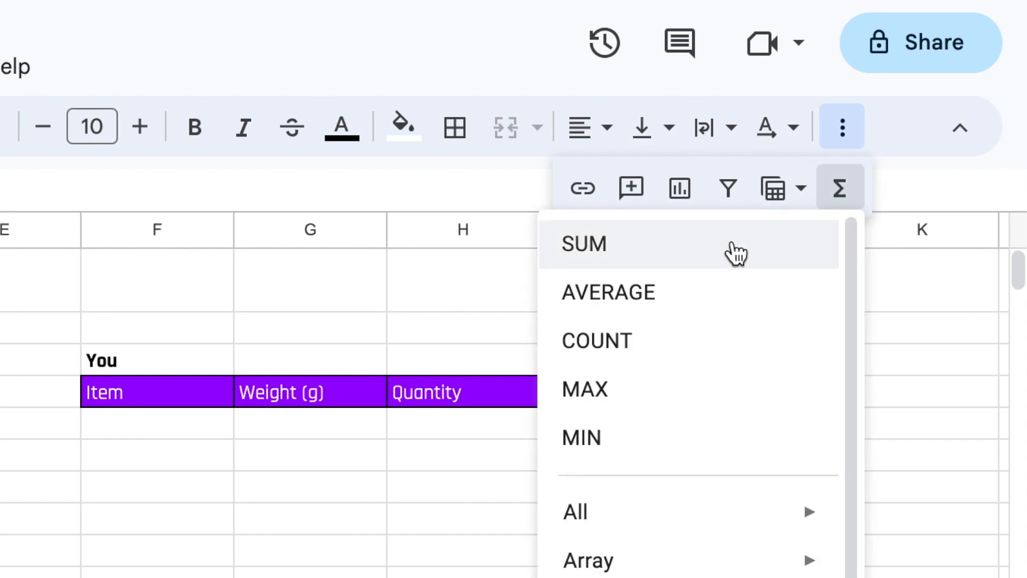
click(731, 240)
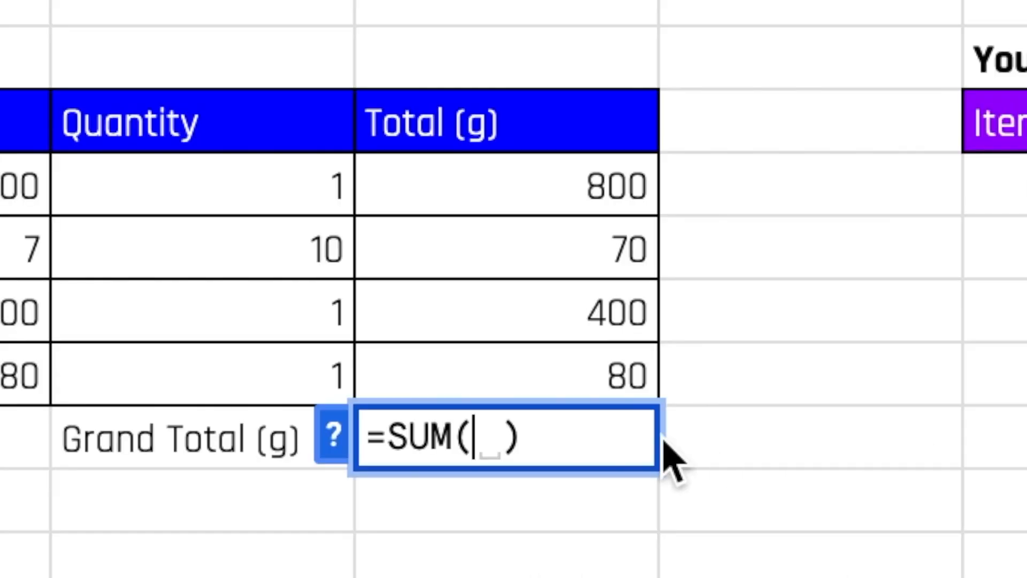
drag(509, 195, 537, 368)
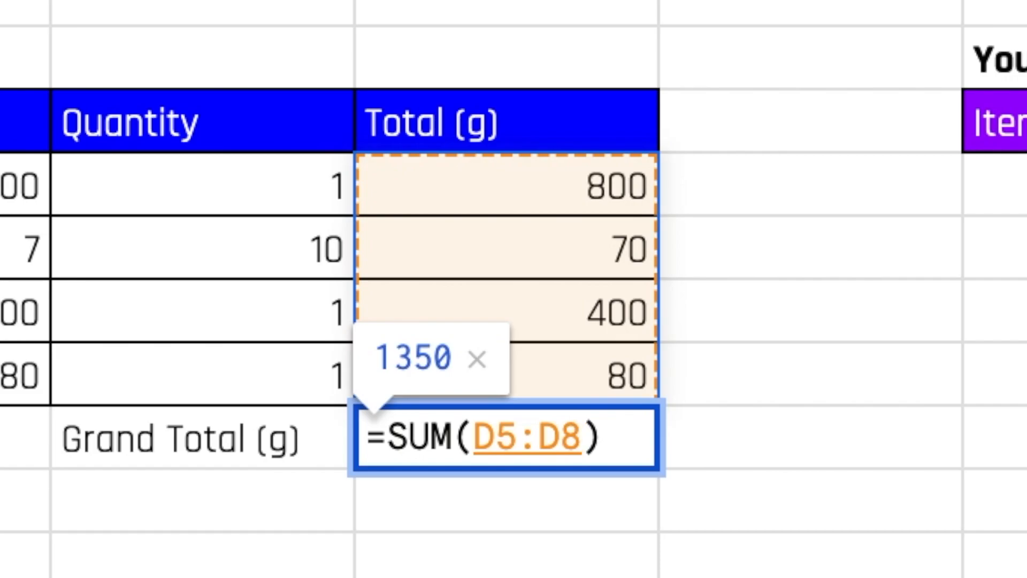
key(Return)
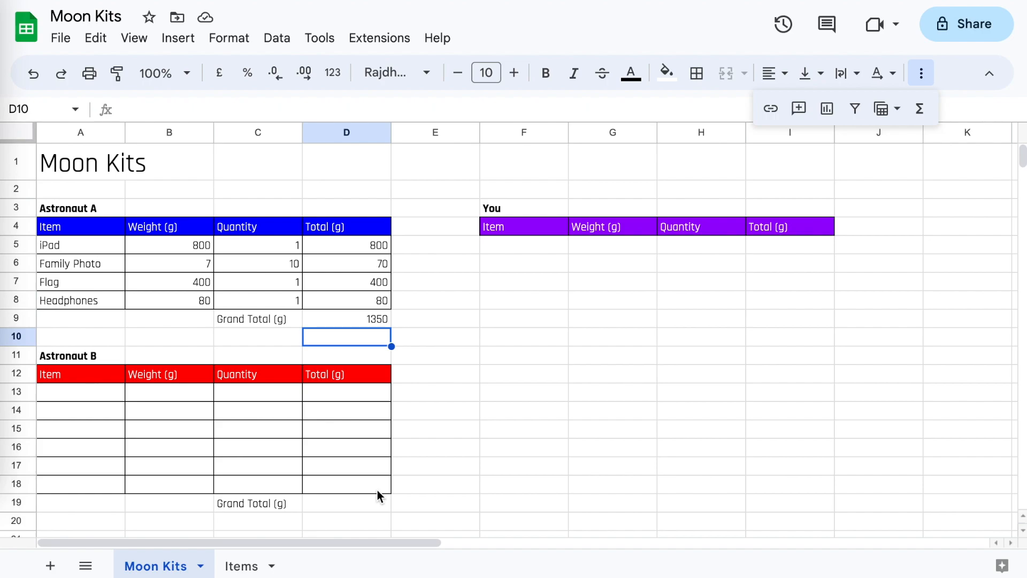
Step: Set Astronaut B's first item in A13 to a reference to Teddy in cell A4 of the Items sheet
click(50, 395)
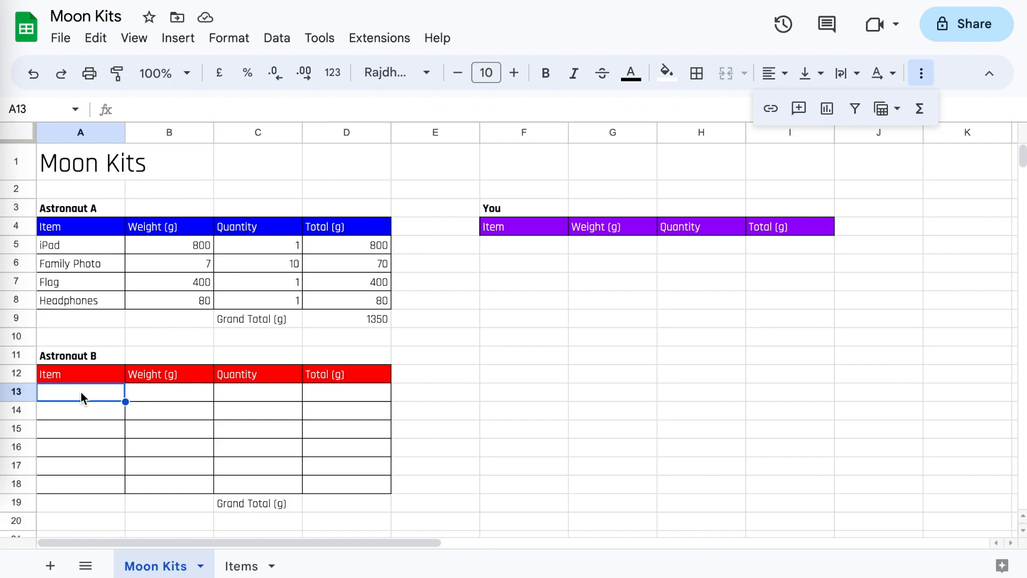
click(244, 569)
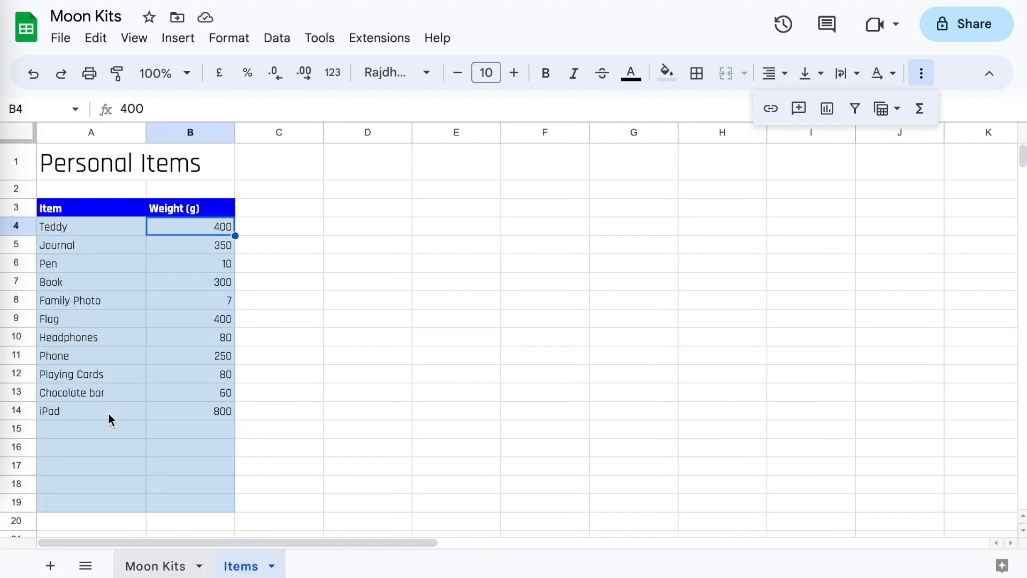
click(140, 569)
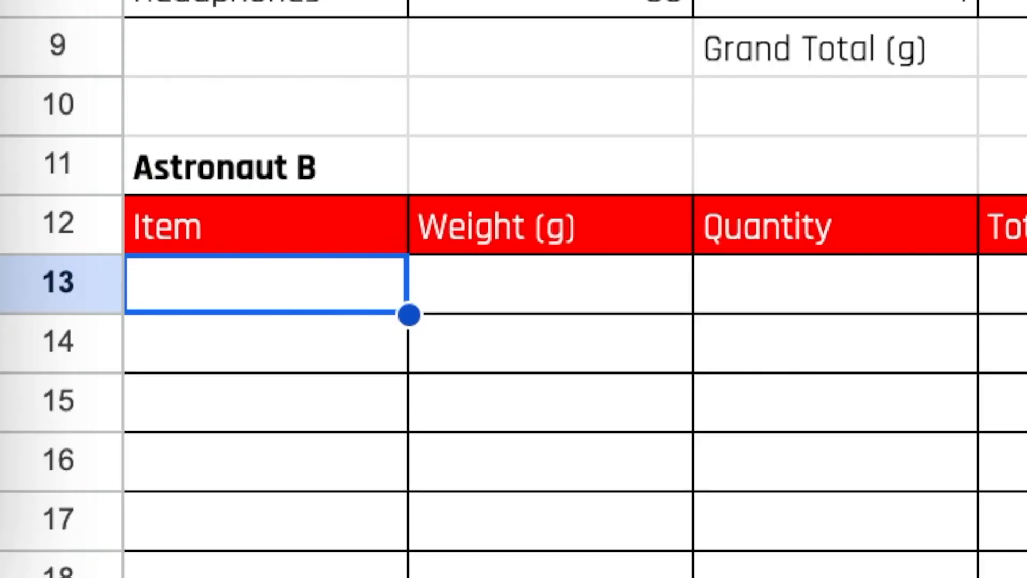
text(=)
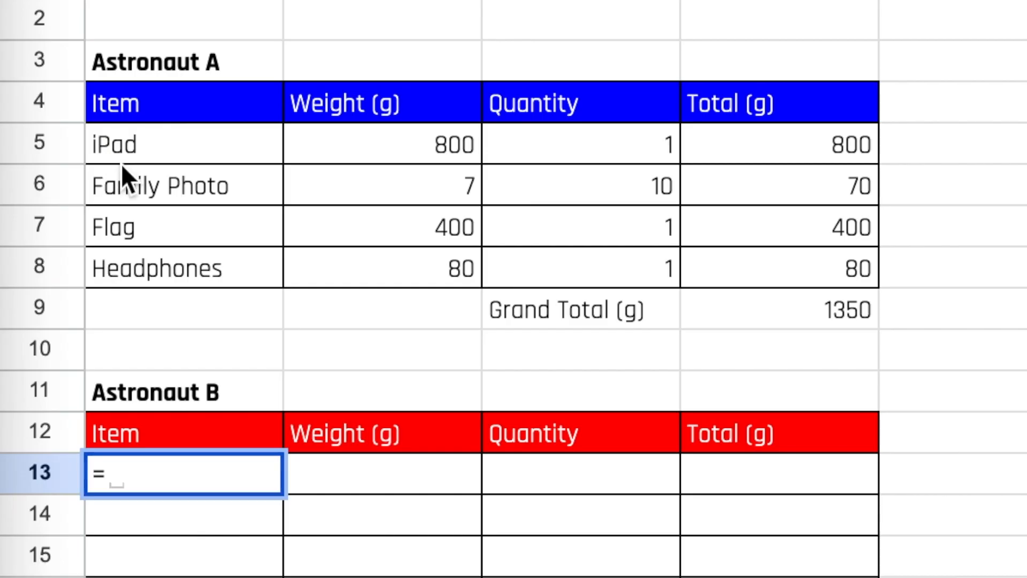
key(ctrl+shift+Page_Up)
click(143, 102)
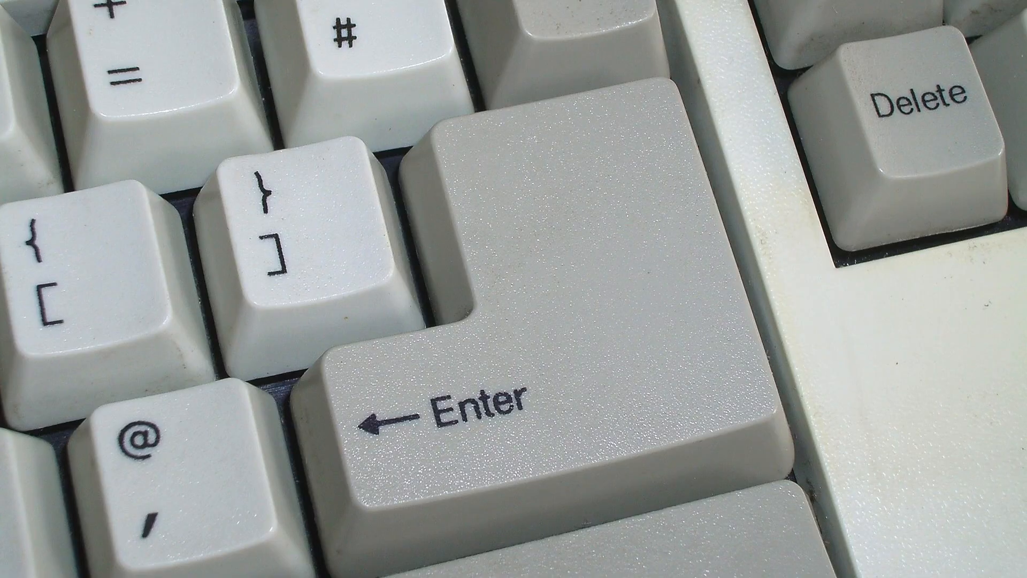
key(Return)
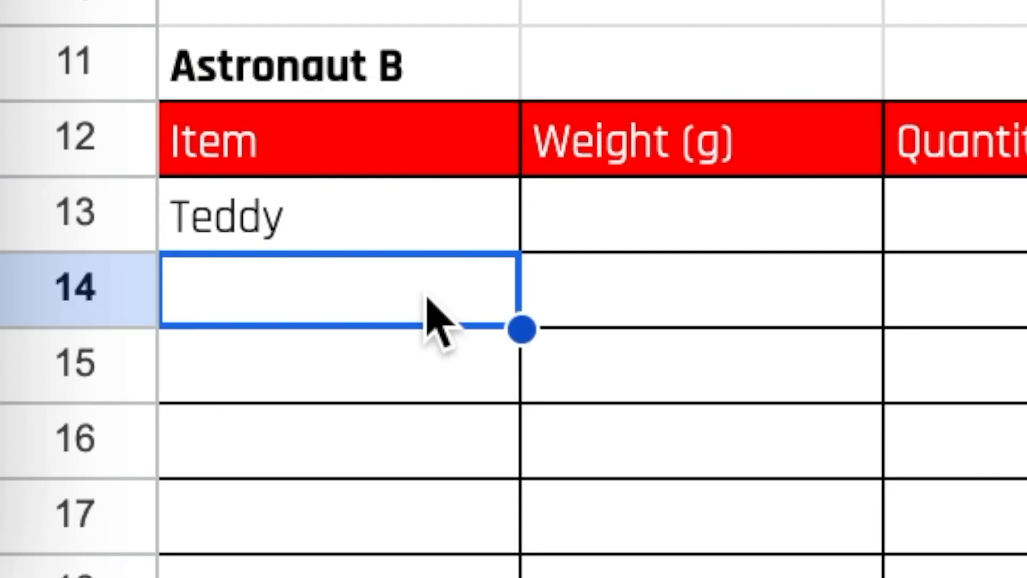
Step: Reference Journal (=Items!A5) in A14 and Pen (=Items!A6) in A15 as Astronaut B's second and third items
text(=)
key(ctrl+shift+Page_Up)
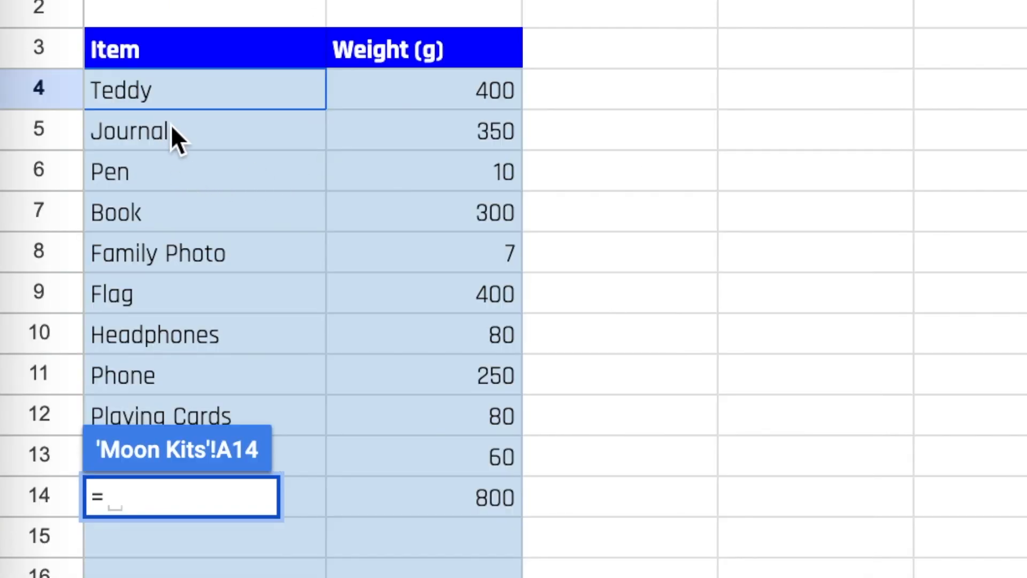
click(172, 130)
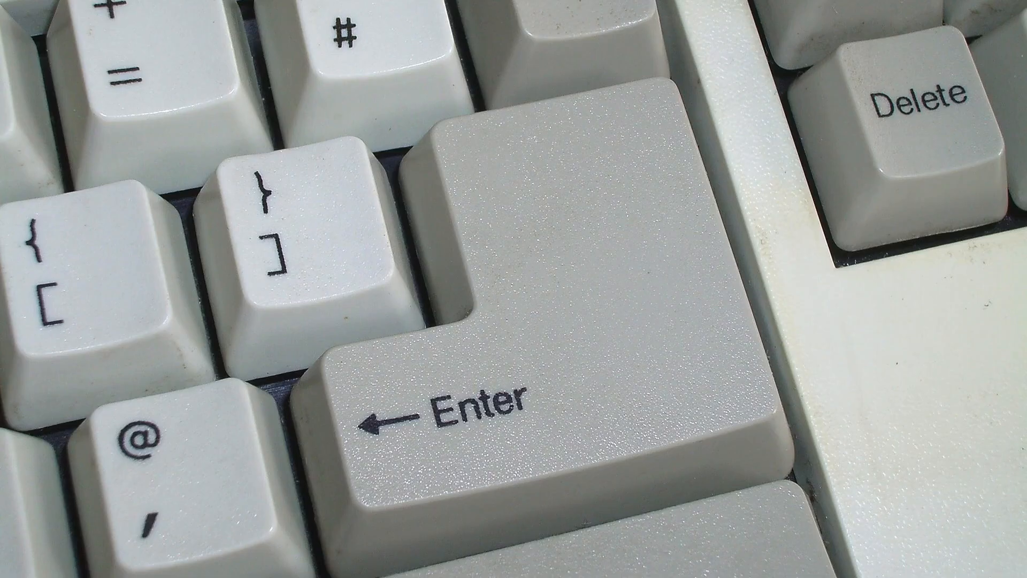
key(Return)
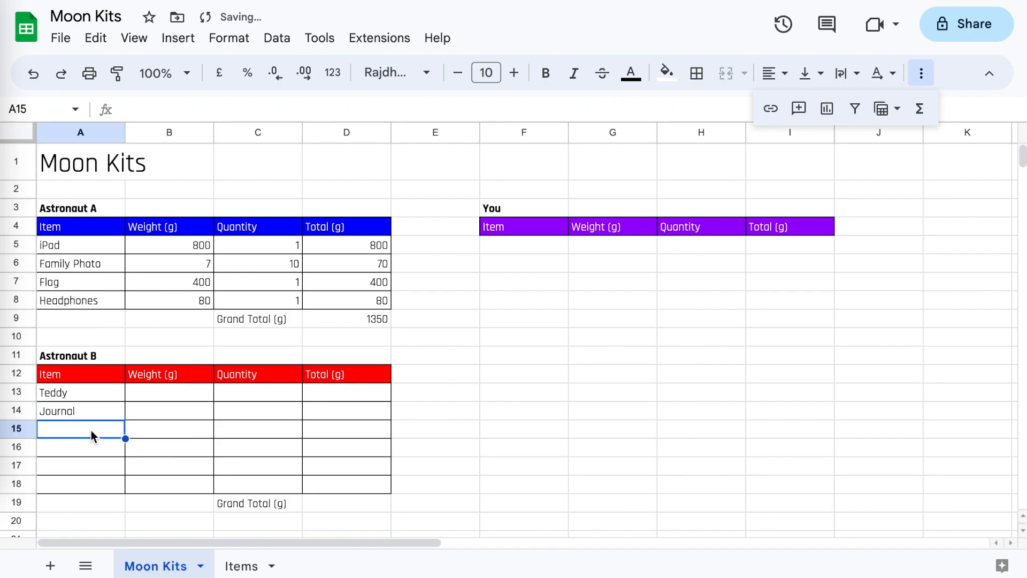
text(=)
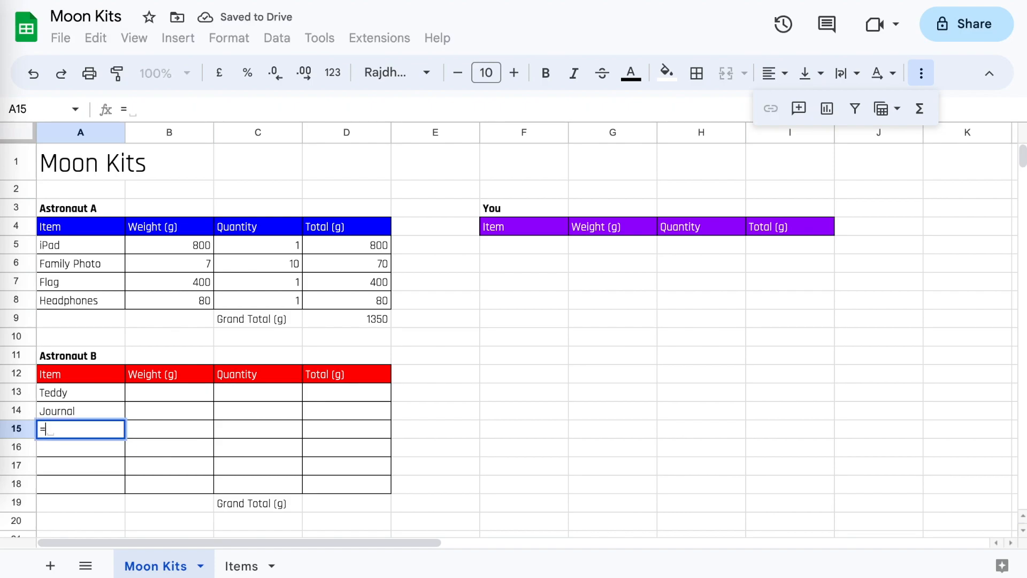
key(ctrl+shift+Page_Down)
click(83, 265)
key(Return)
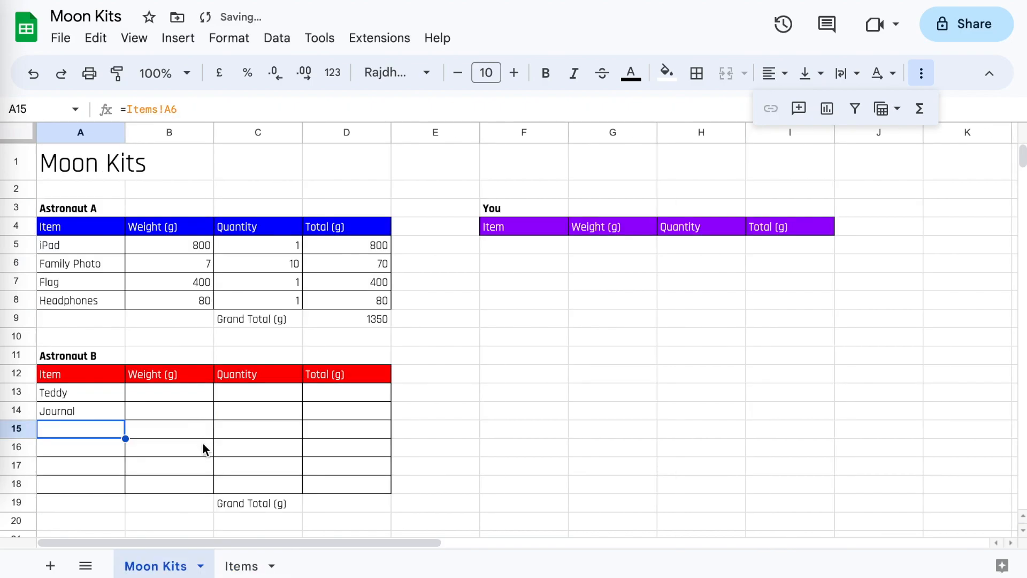
Step: Check Astronaut B's item references and examine the order of the items following Pen on the Items sheet
click(94, 389)
click(99, 408)
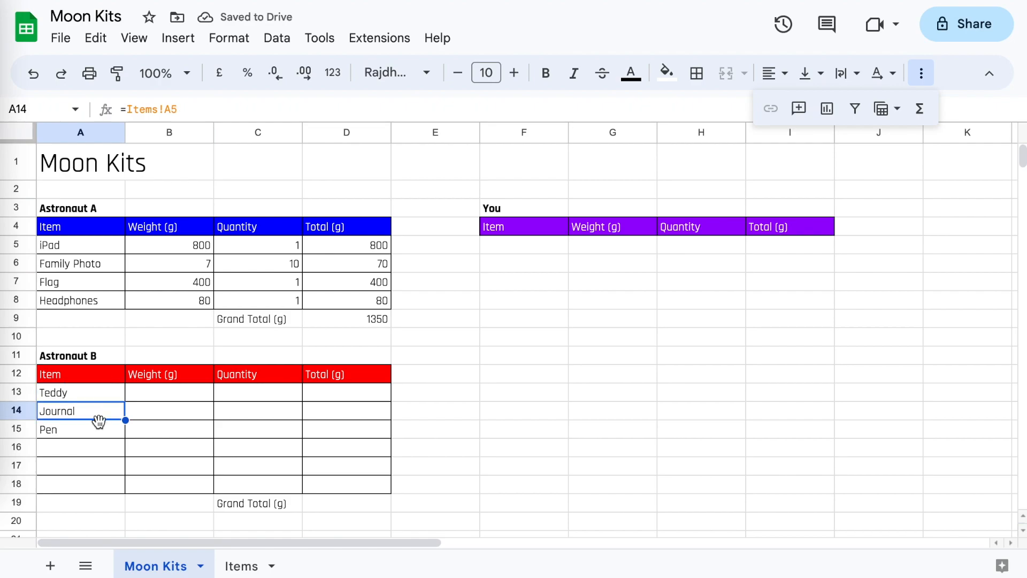
click(243, 567)
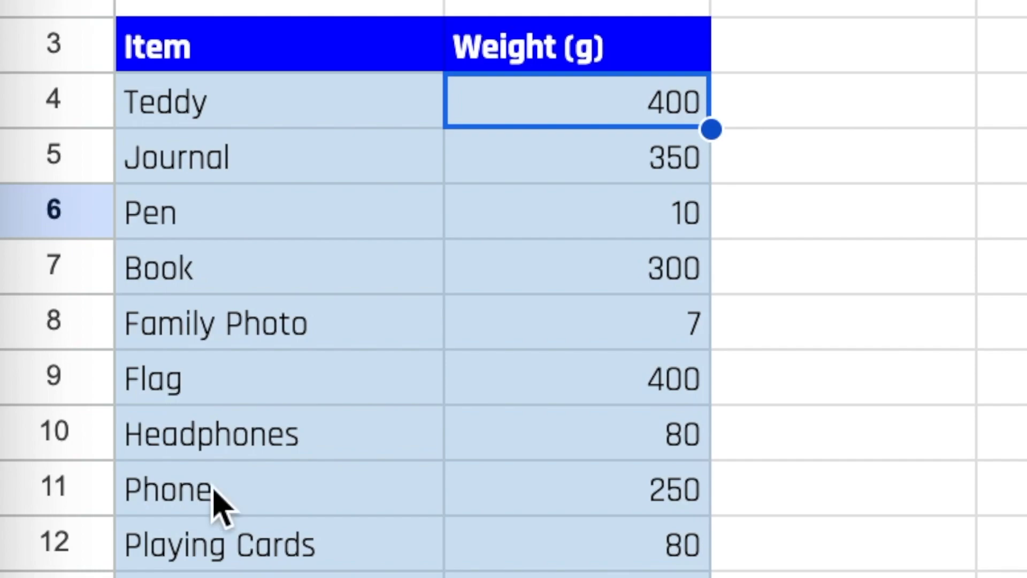
click(162, 276)
click(176, 329)
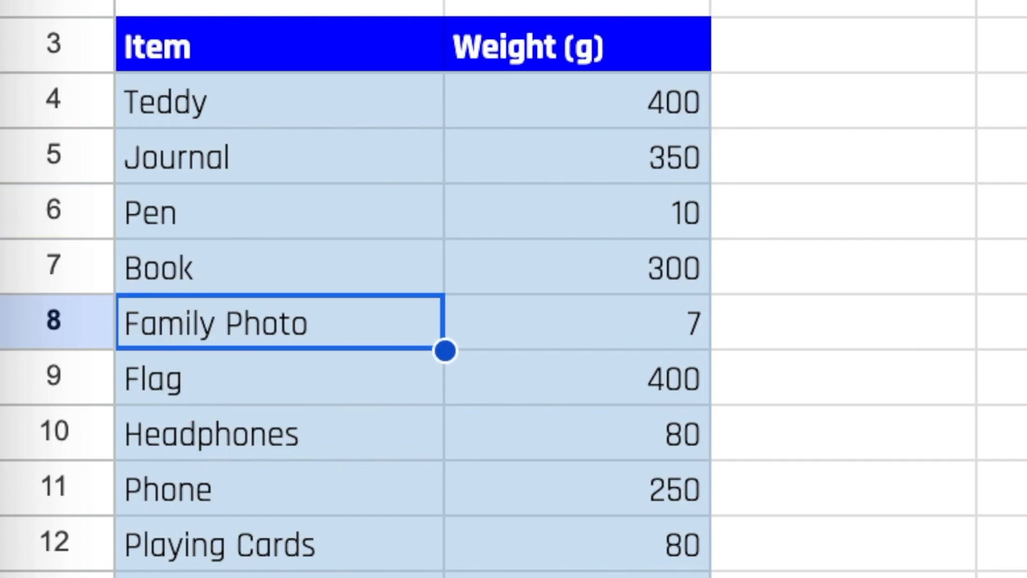
click(155, 566)
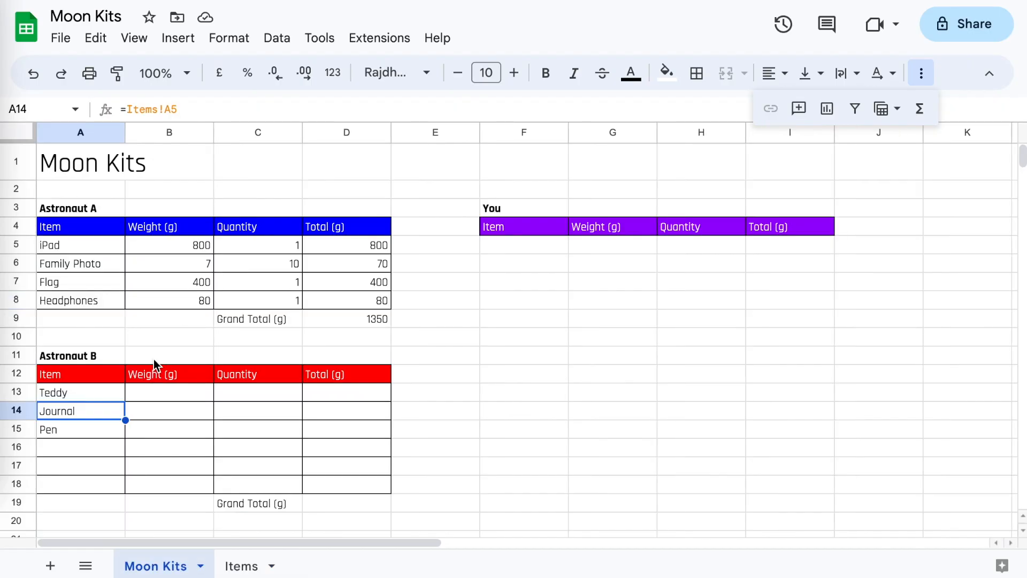
Step: Extend Astronaut B's item reference from A15 down to A17, and set A18 to Playing Cards with =Items!A12
click(121, 432)
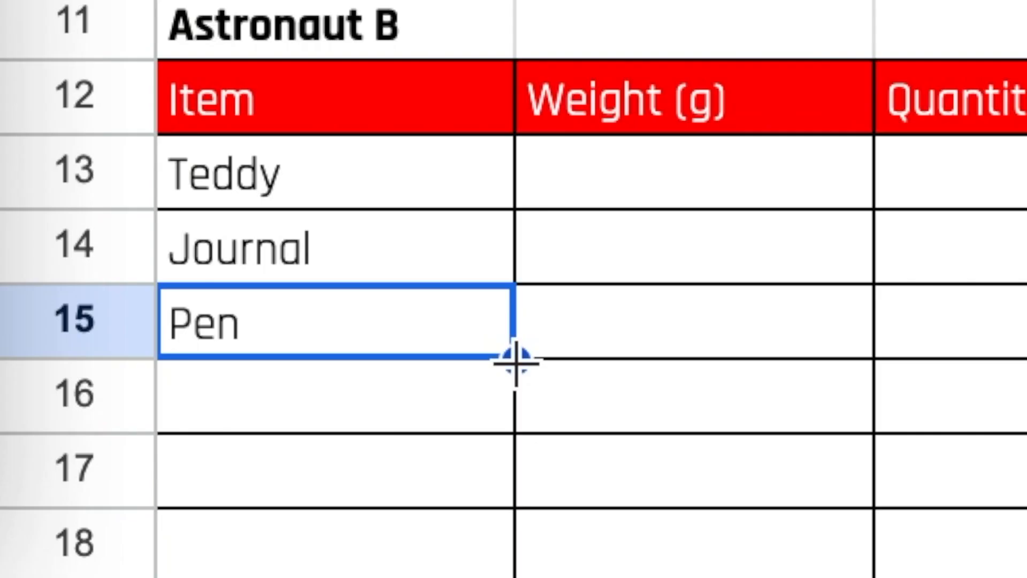
drag(515, 362, 475, 468)
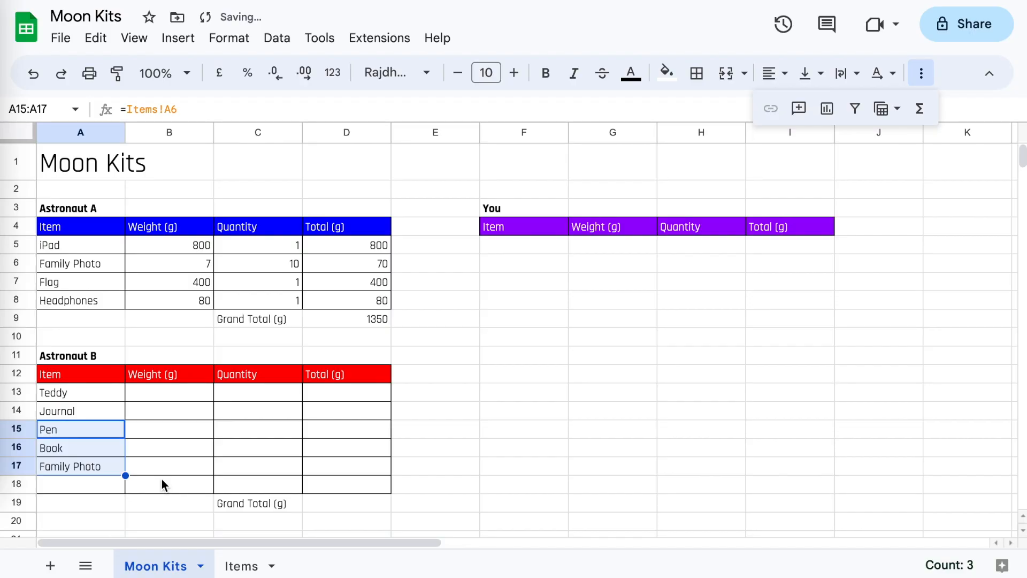
click(82, 489)
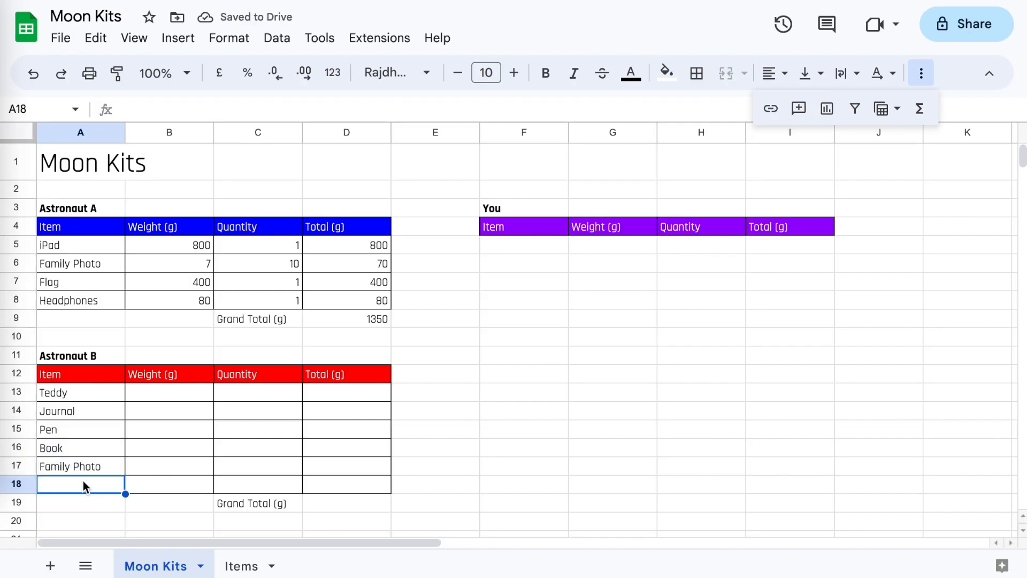
text(=)
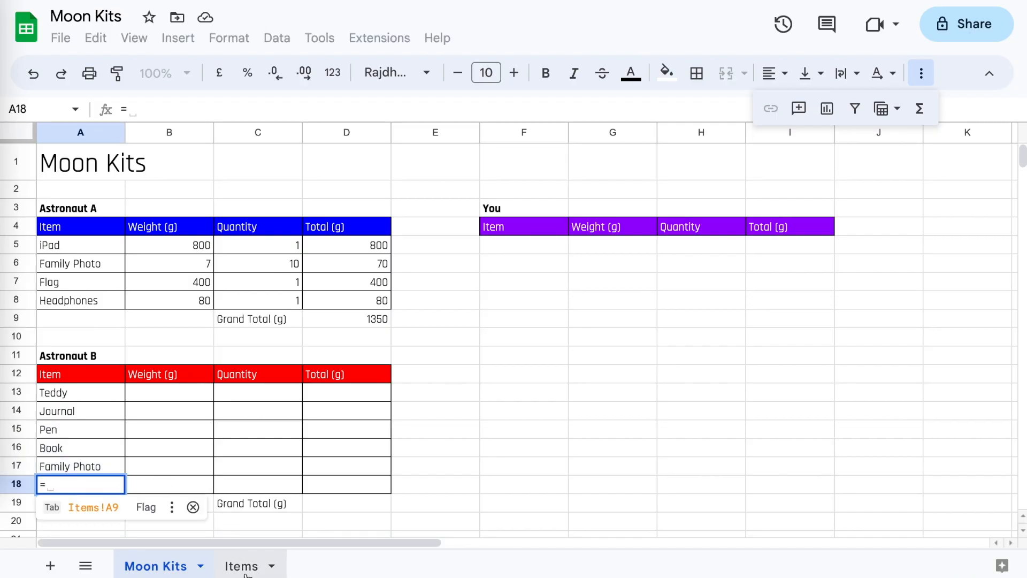
click(224, 566)
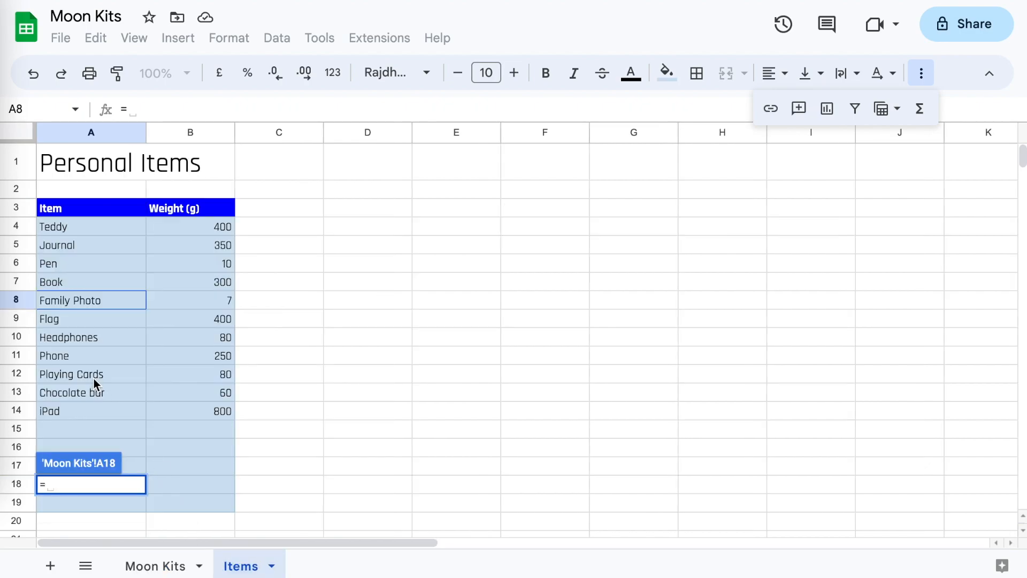
click(92, 377)
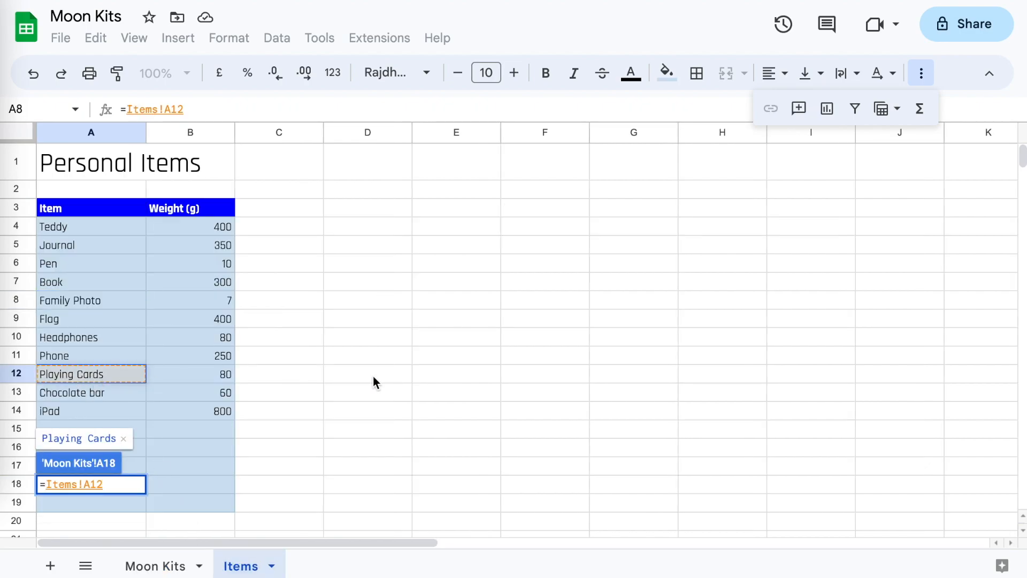
key(Return)
Step: Fill Astronaut B's weights in B13:B18 by extending each item's reference from column A across to column B
click(438, 194)
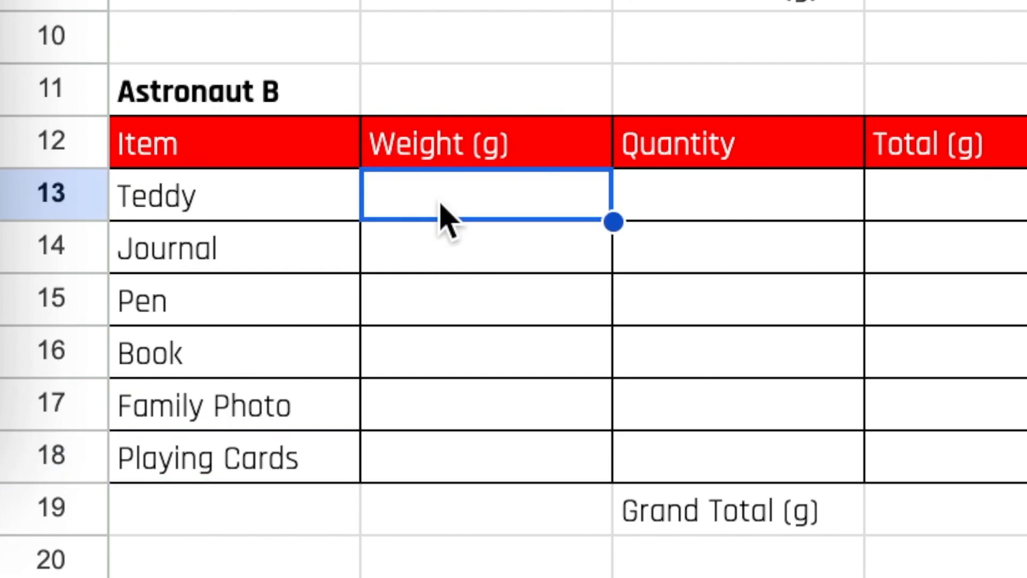
click(229, 209)
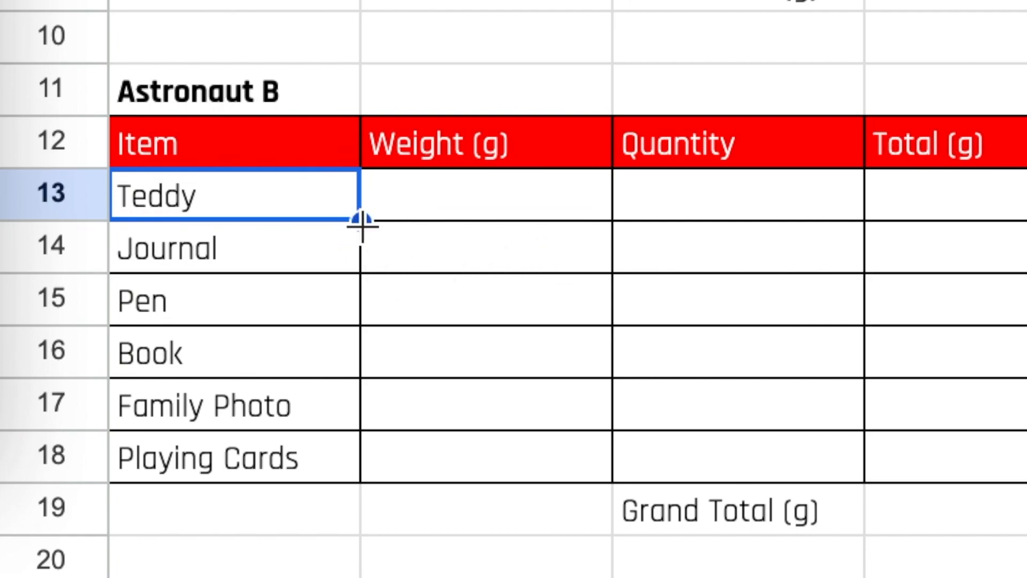
drag(363, 225, 481, 235)
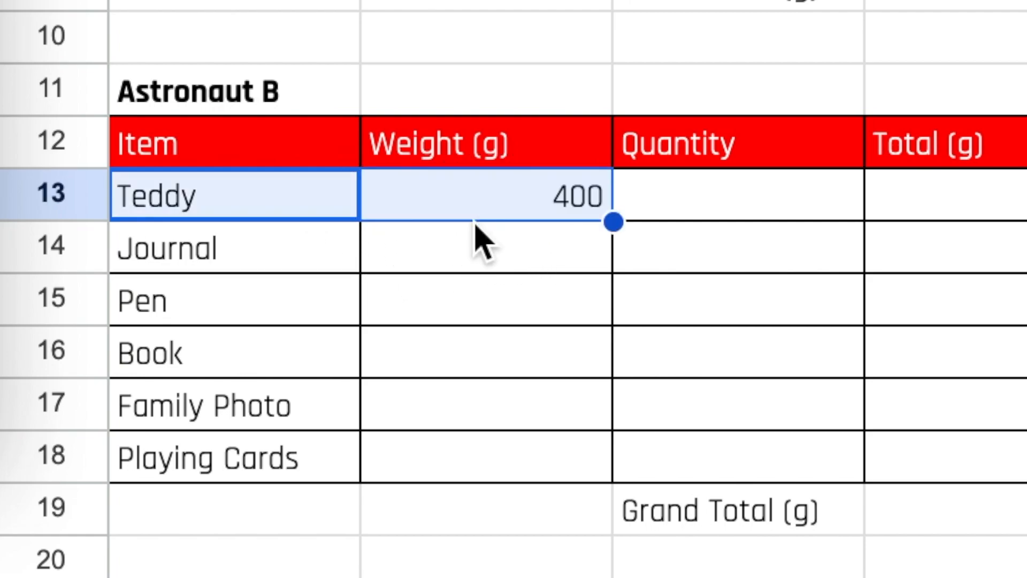
click(284, 267)
drag(355, 271, 431, 278)
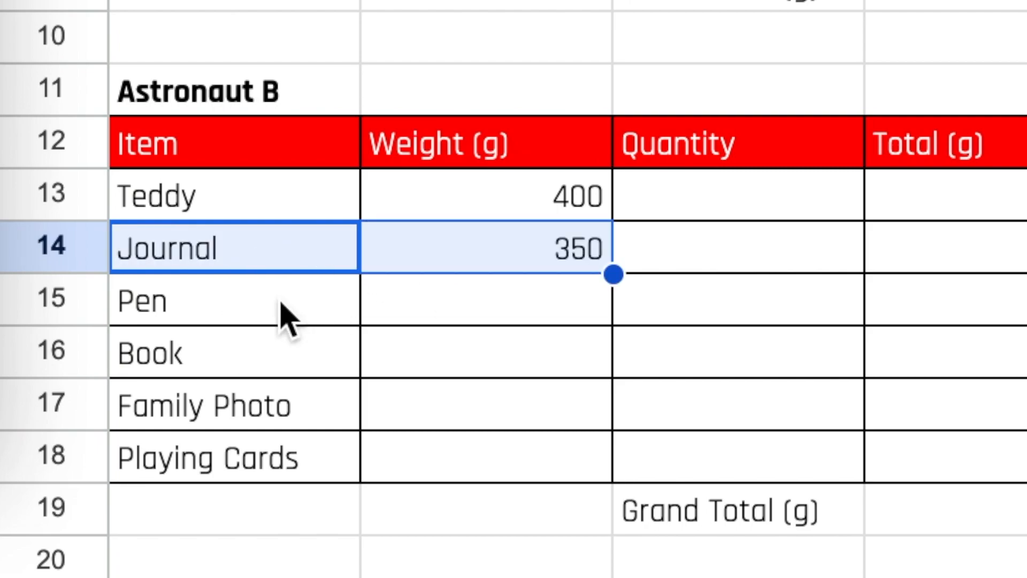
click(287, 309)
drag(360, 326, 455, 321)
click(312, 372)
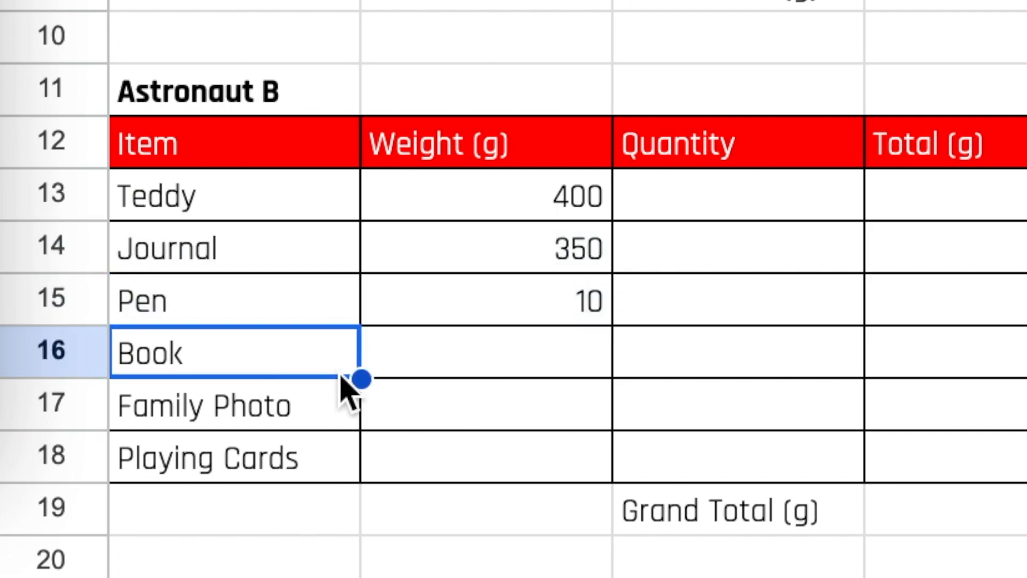
drag(360, 377, 455, 353)
click(300, 423)
drag(360, 428, 473, 412)
click(298, 471)
drag(362, 484, 478, 468)
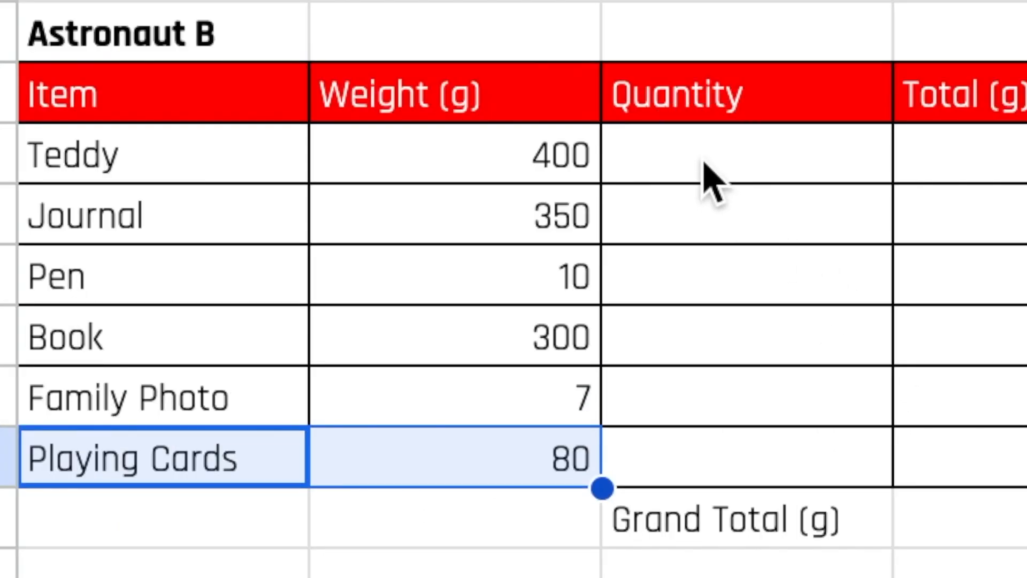
Step: Enter Astronaut B's quantities in C13:C18: Teddy 1, Journal 1, Pen 3, Book 1, Family Photo 5 and Playing Cards 1
click(701, 201)
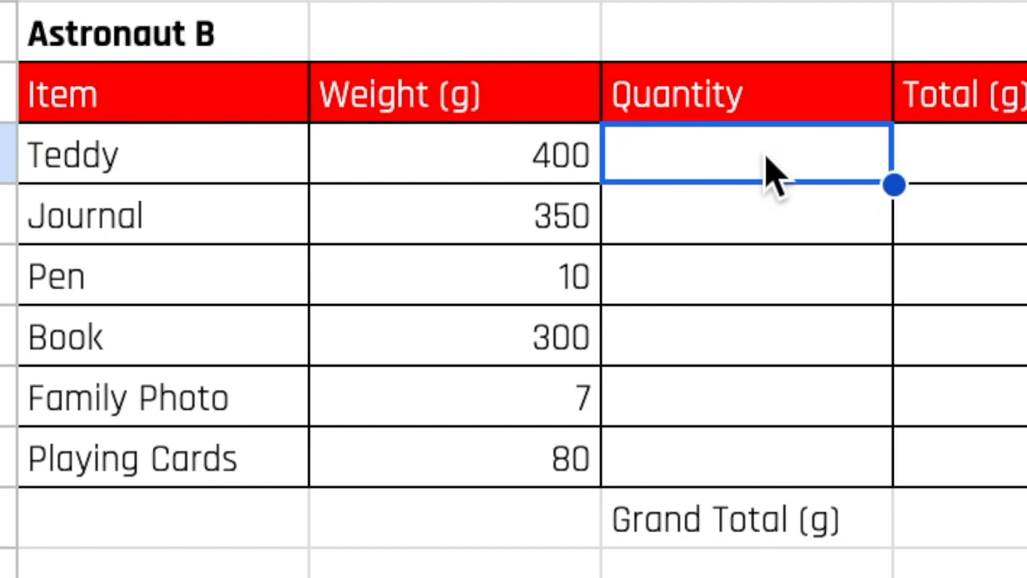
text(1)
key(Return)
text(1)
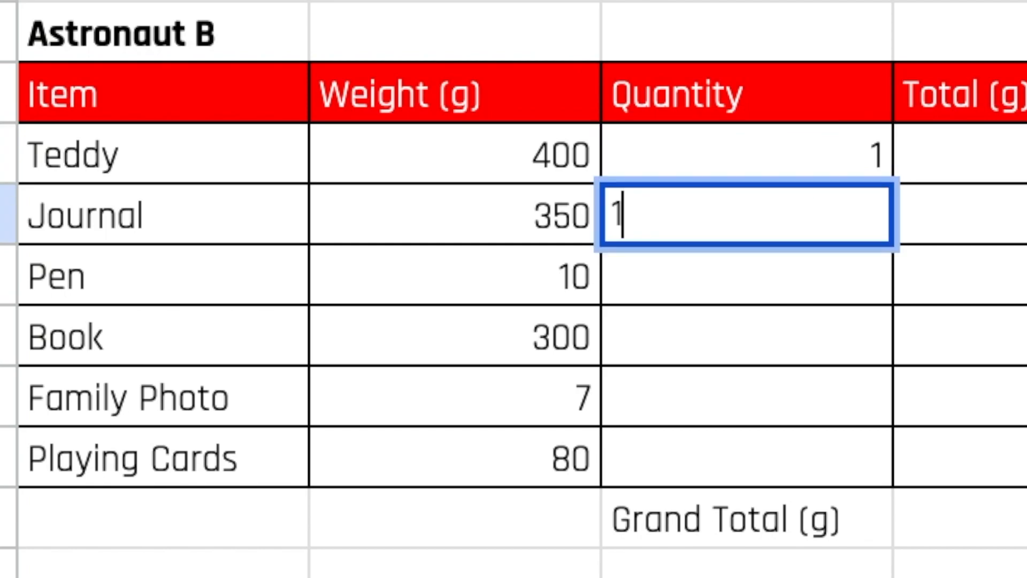
key(Return)
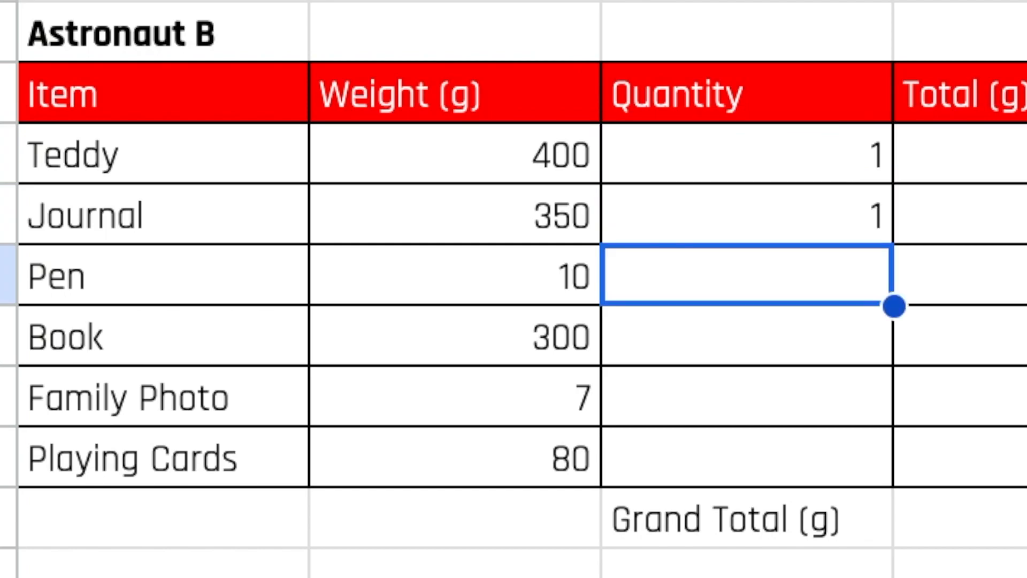
text(3)
key(Return)
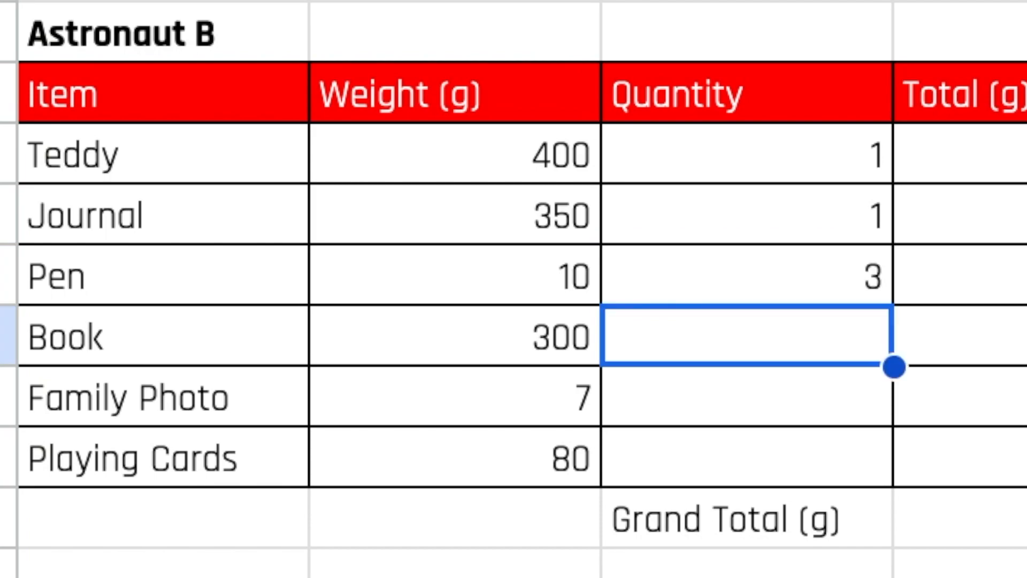
text(1)
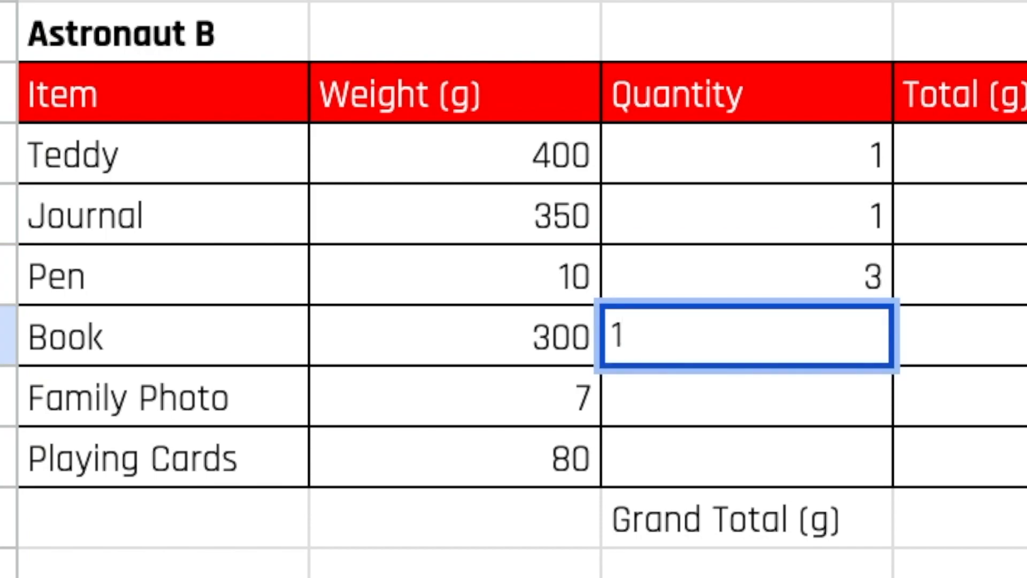
key(Return)
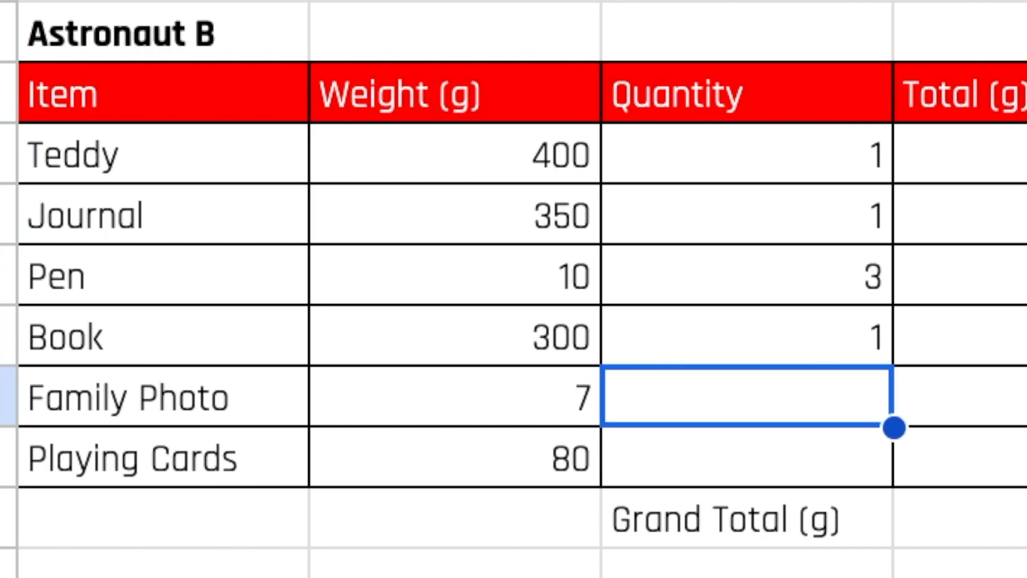
text(5)
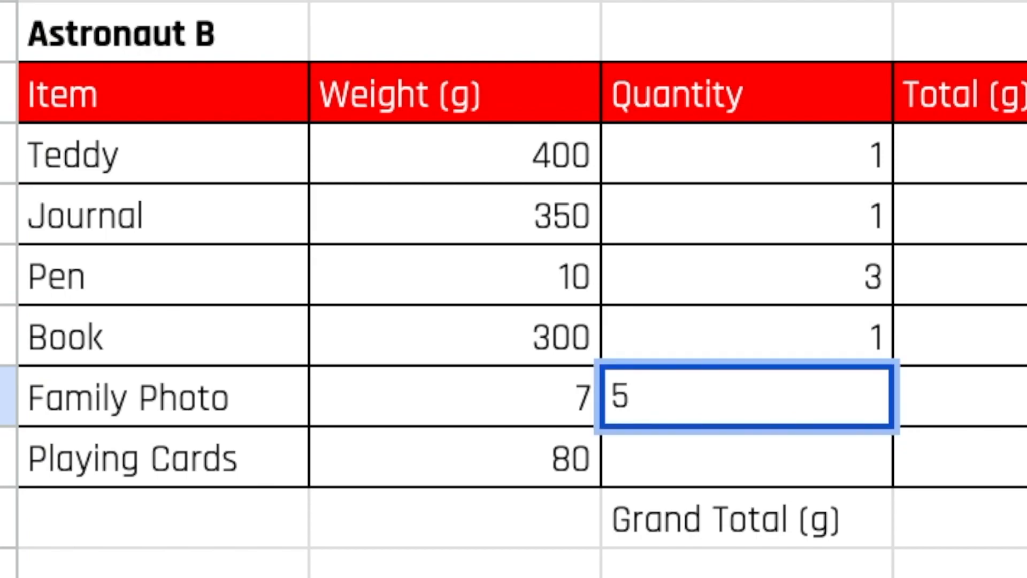
key(Return)
text(1)
key(Tab)
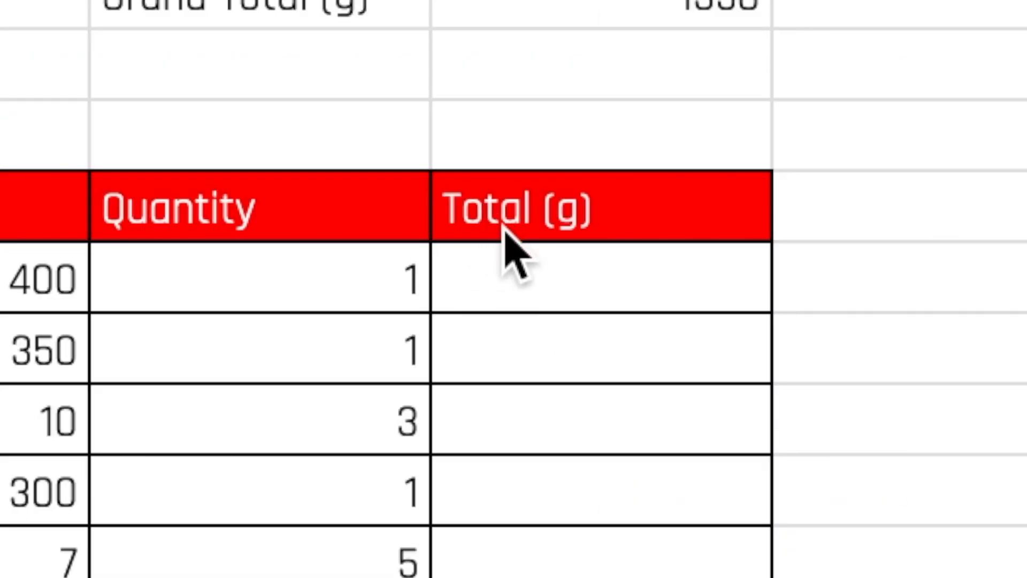
Step: Enter the formula =B13*C13 in D13 as the total weight of Astronaut B's Teddy
click(959, 168)
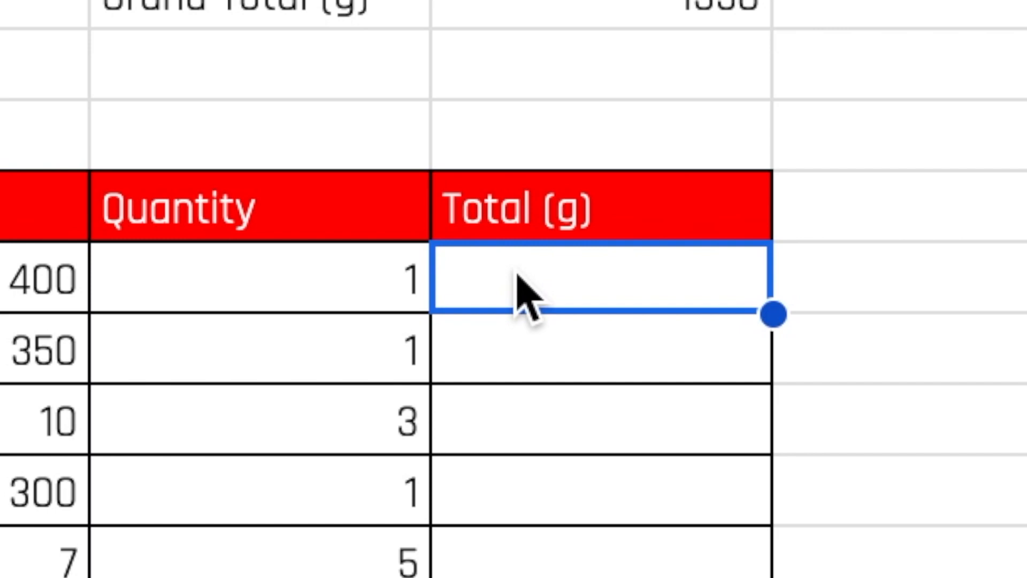
text(=)
click(19, 274)
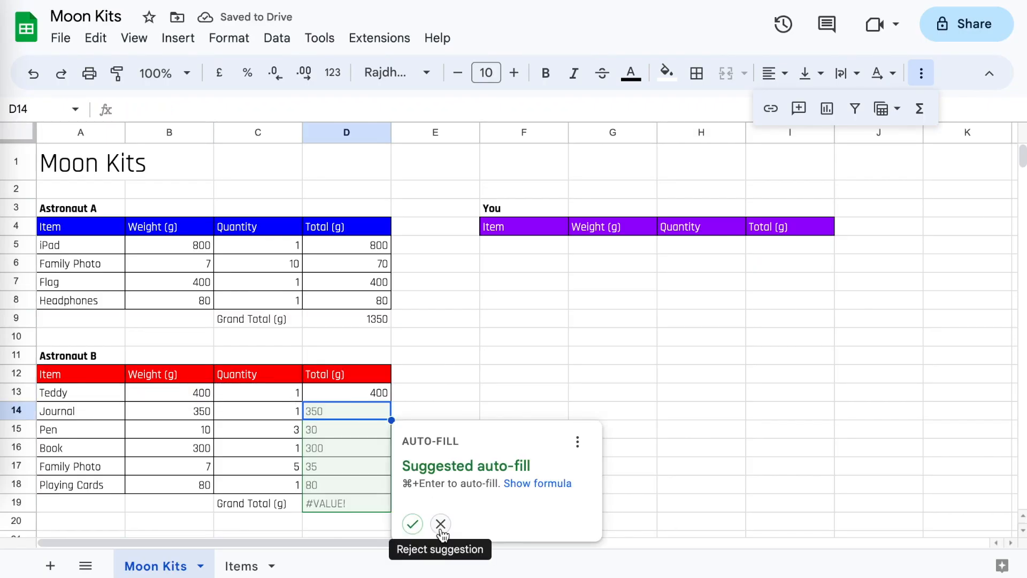
Step: Reject the suggested auto-fill and copy the total formula from D13 down through D18
click(441, 529)
click(385, 396)
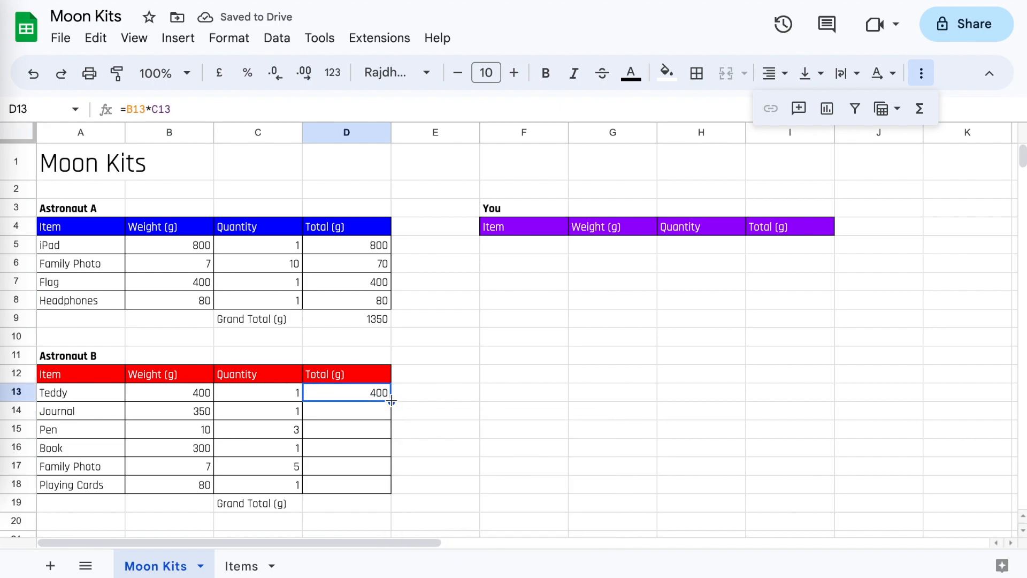
drag(391, 402, 377, 486)
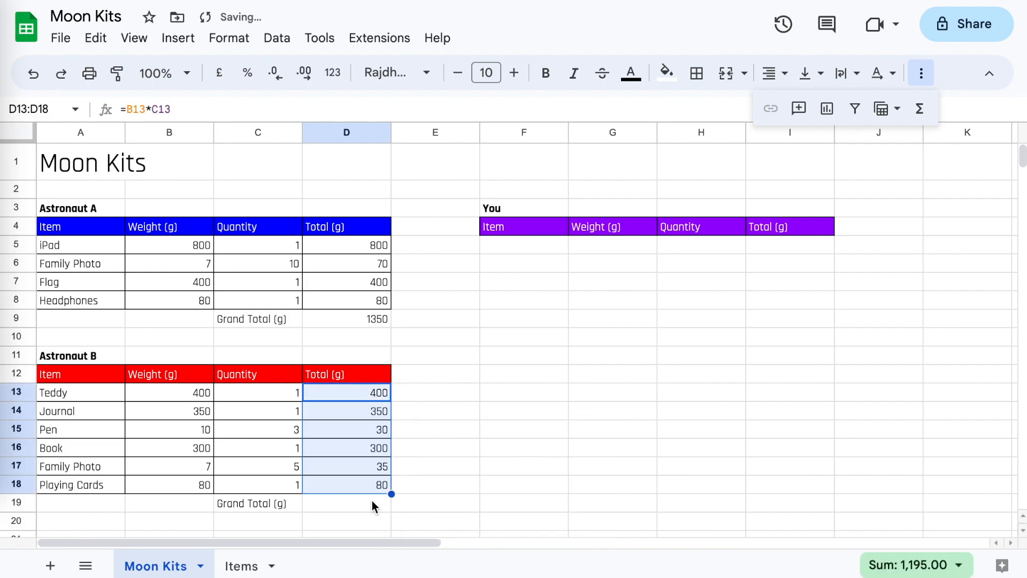
Step: Insert the formula =SUM(D13:D18) in D19 as Astronaut B's grand total
click(374, 502)
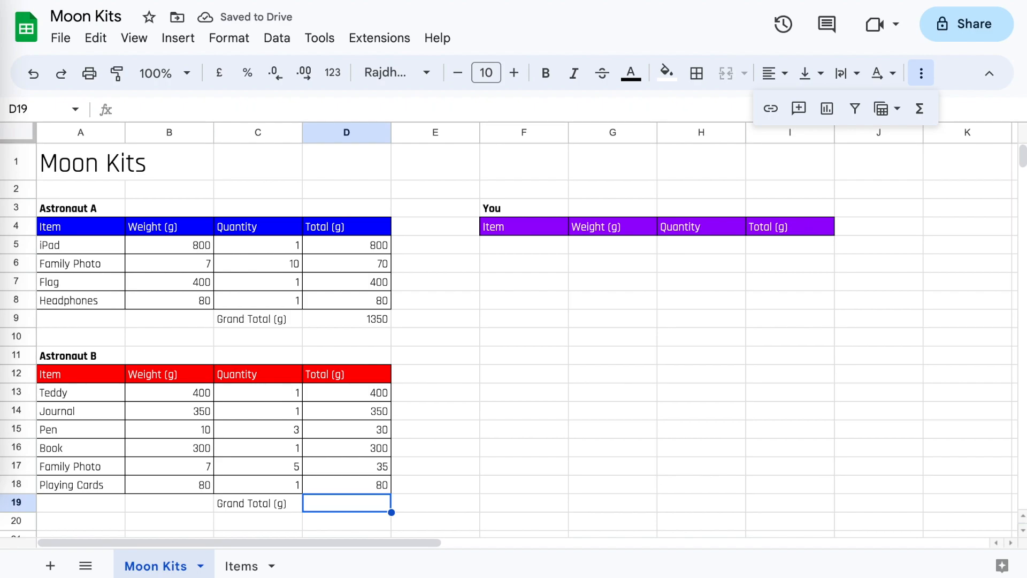
click(920, 109)
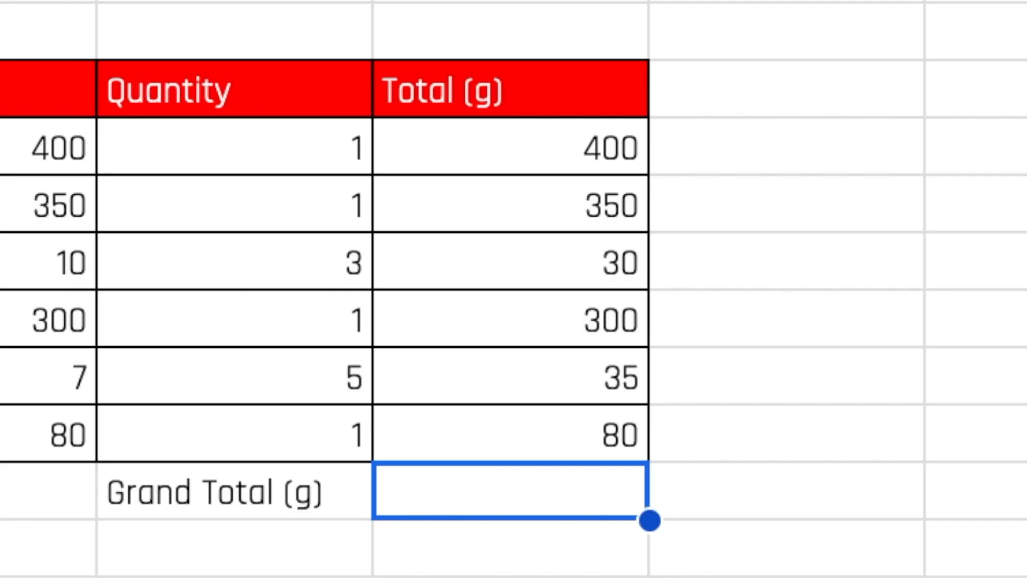
click(789, 168)
drag(454, 147, 478, 436)
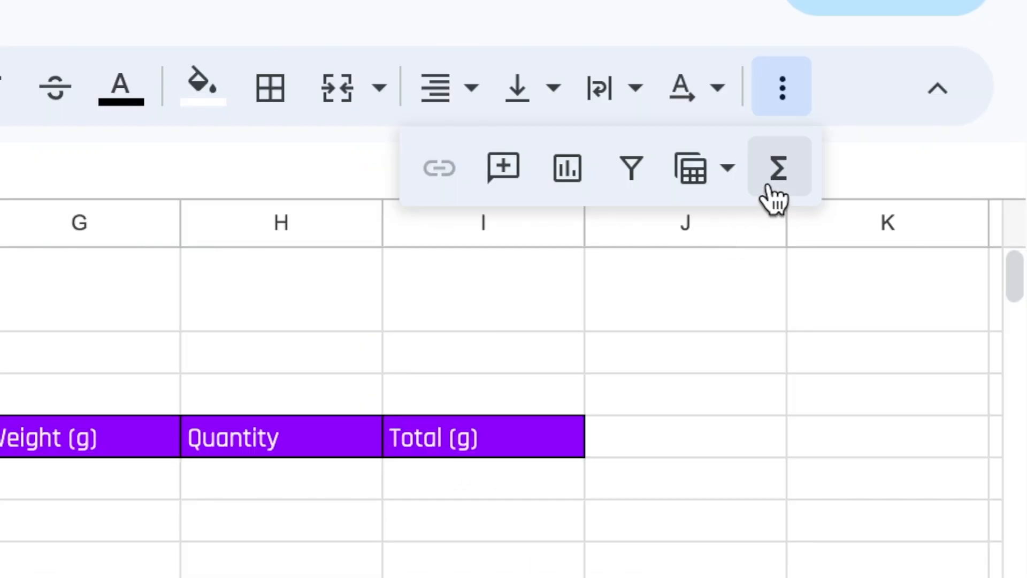
click(771, 188)
click(604, 256)
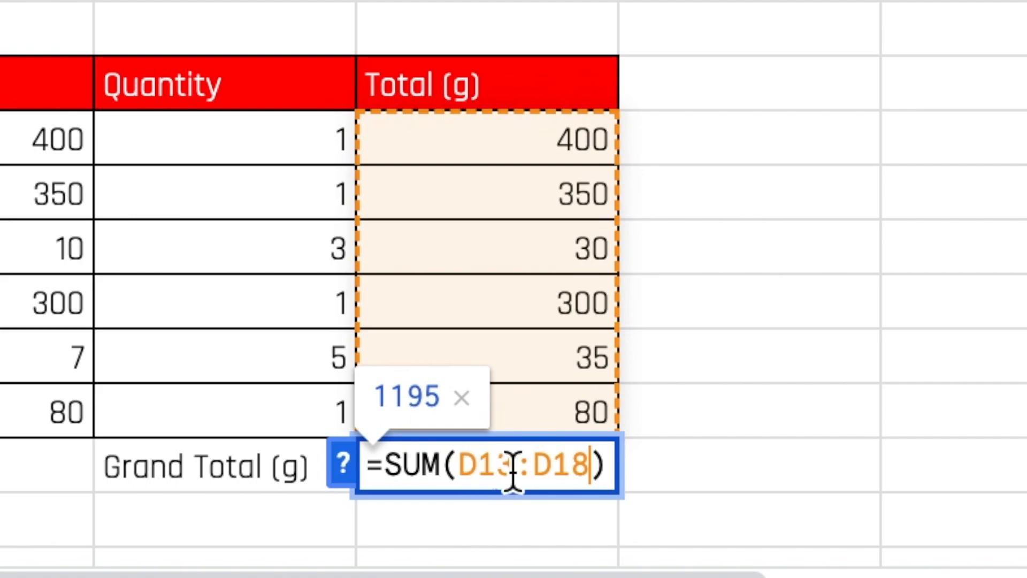
key(Return)
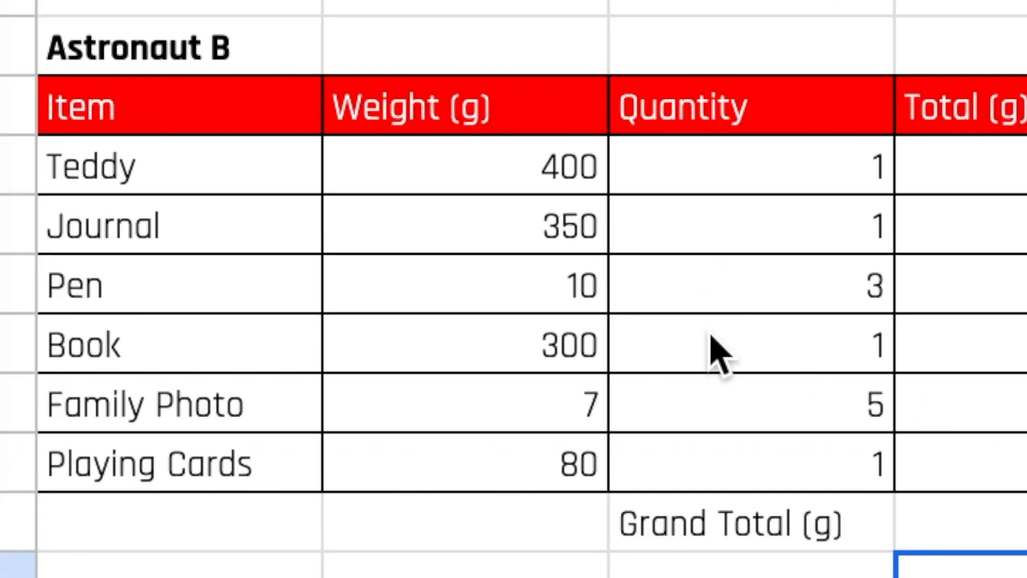
Step: Set the quantity of Astronaut B's Book in C16 to 2
click(208, 32)
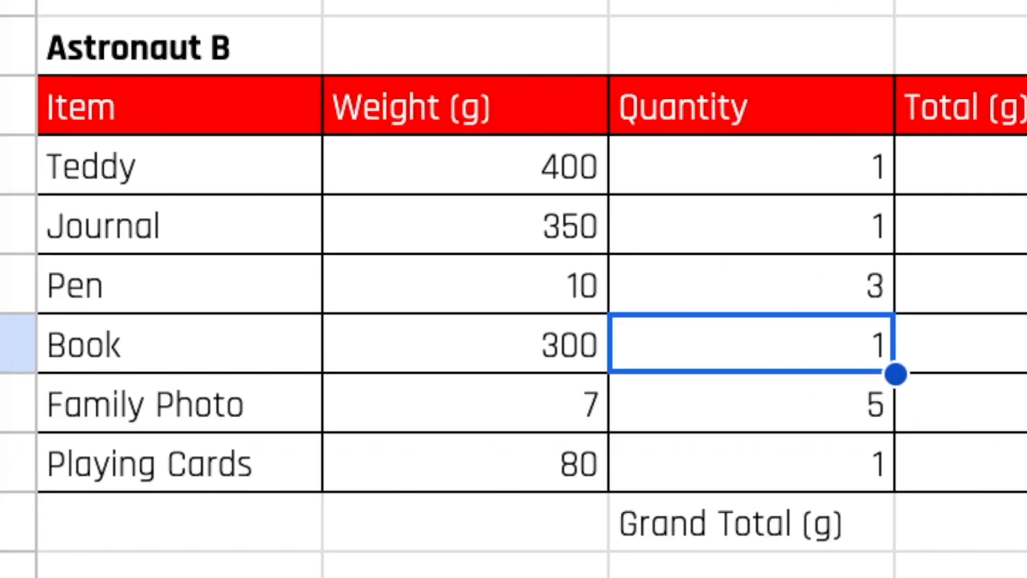
text(2)
key(Return)
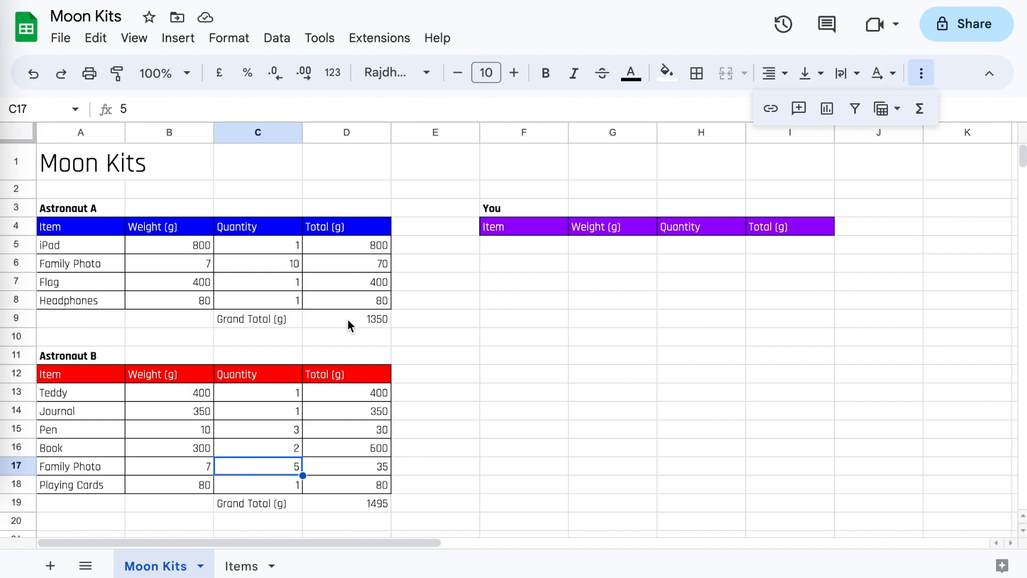
Step: Open conditional formatting for Astronaut A's grand total in D9
click(381, 319)
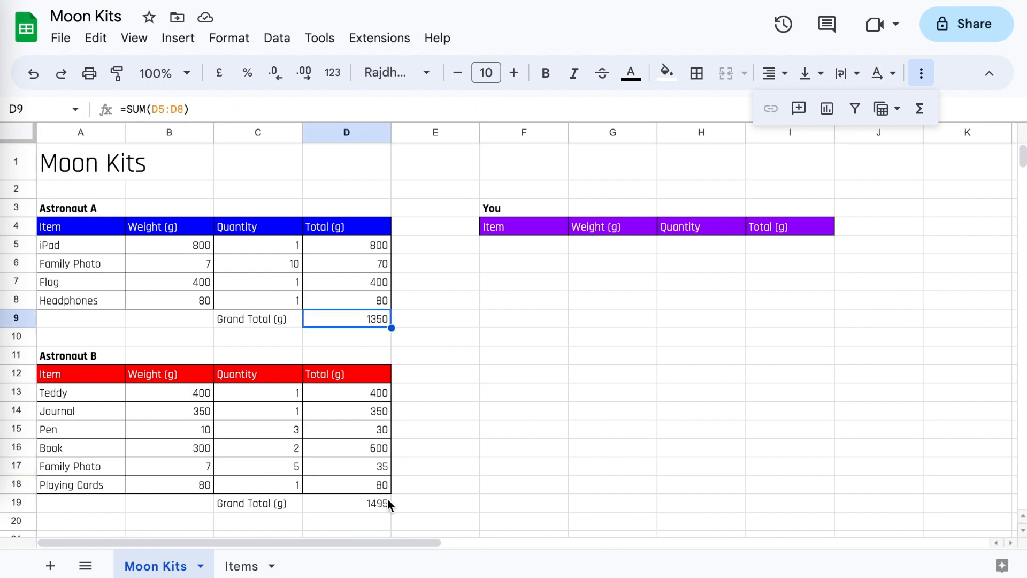
click(378, 504)
click(372, 324)
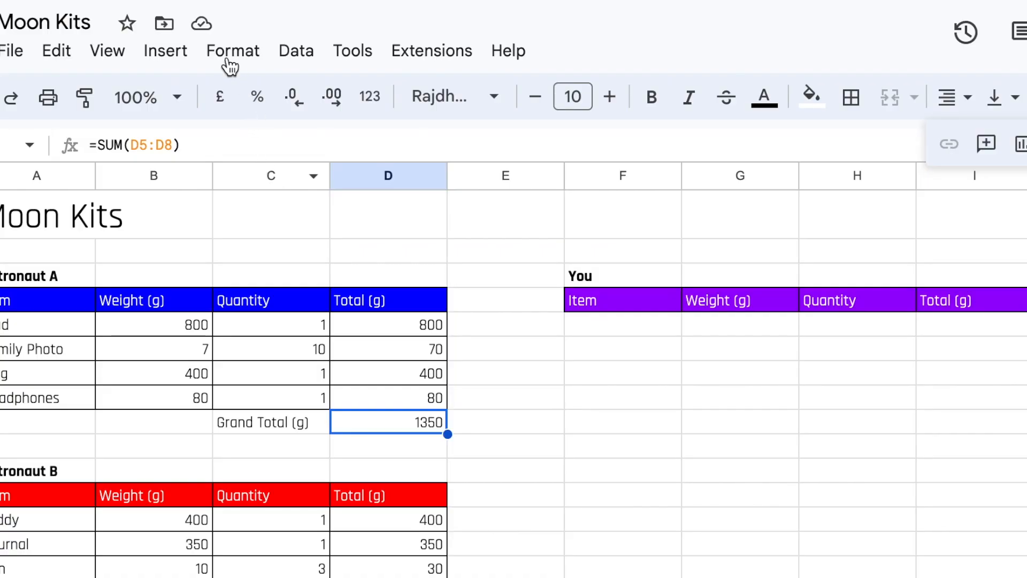
click(230, 60)
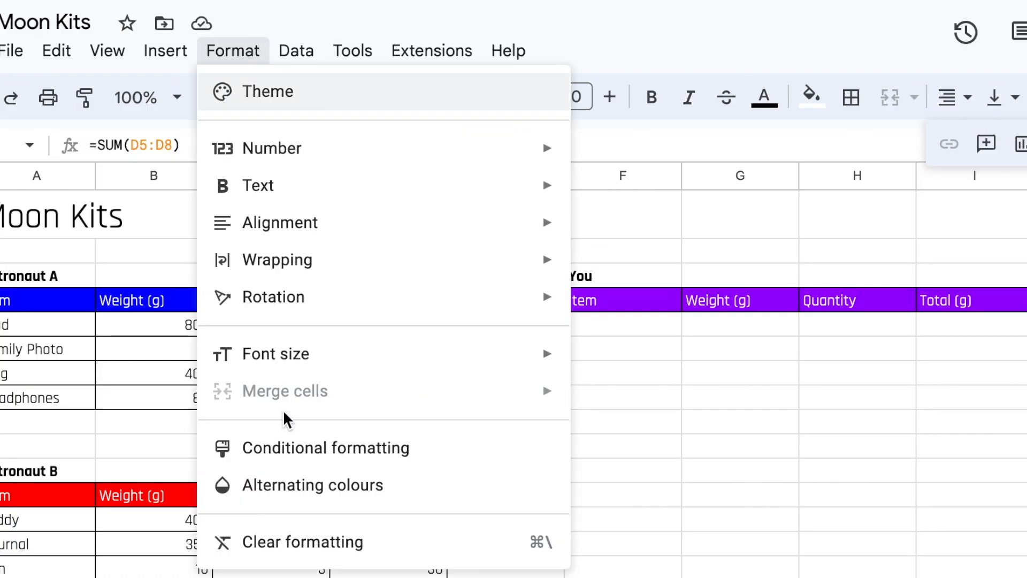
click(289, 459)
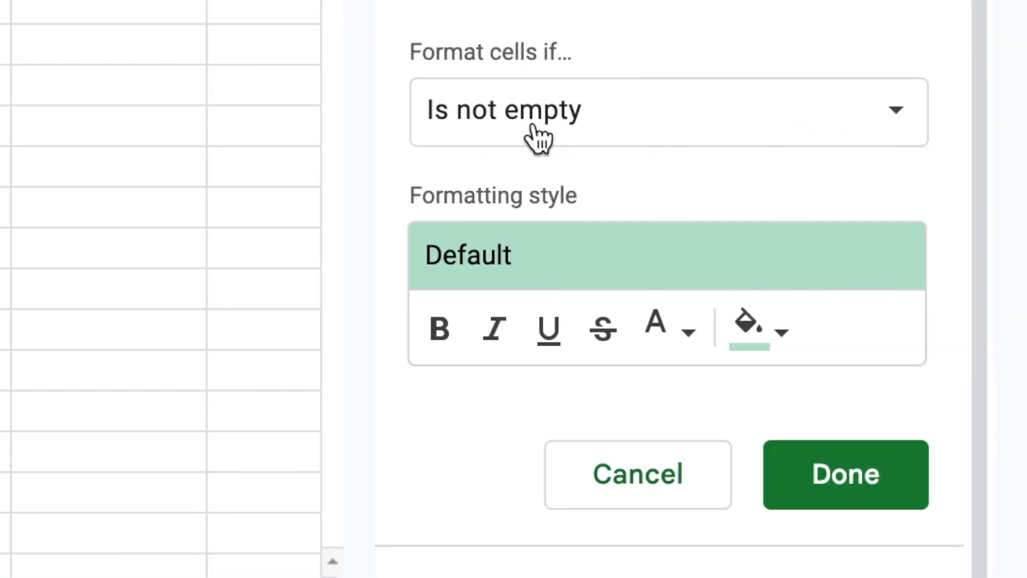
Step: Create a conditional format rule for D9 that applies the default green style when the value is less than or equal to 1450
click(535, 138)
scroll(651, 354, down, 5)
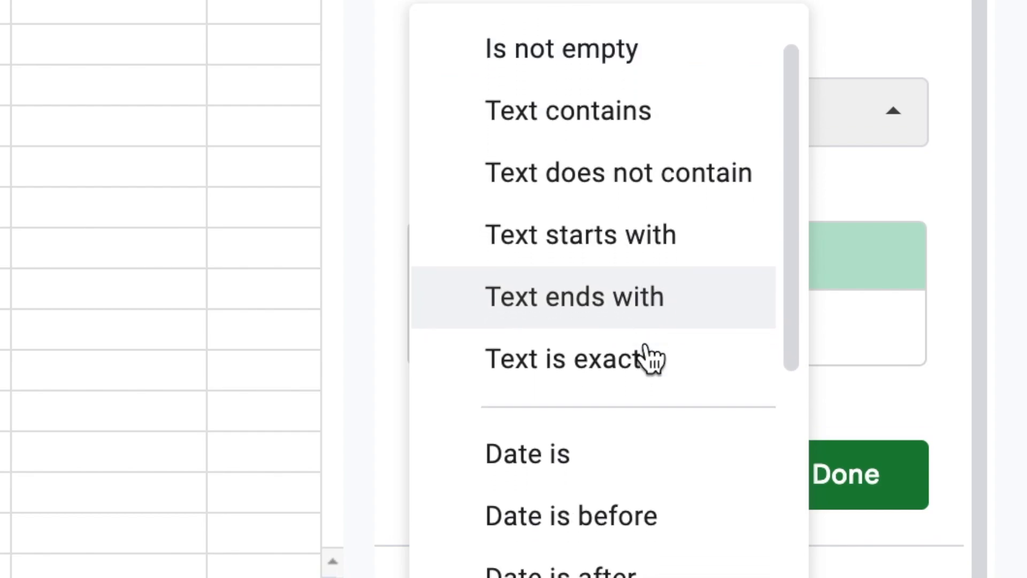
scroll(650, 354, down, 1)
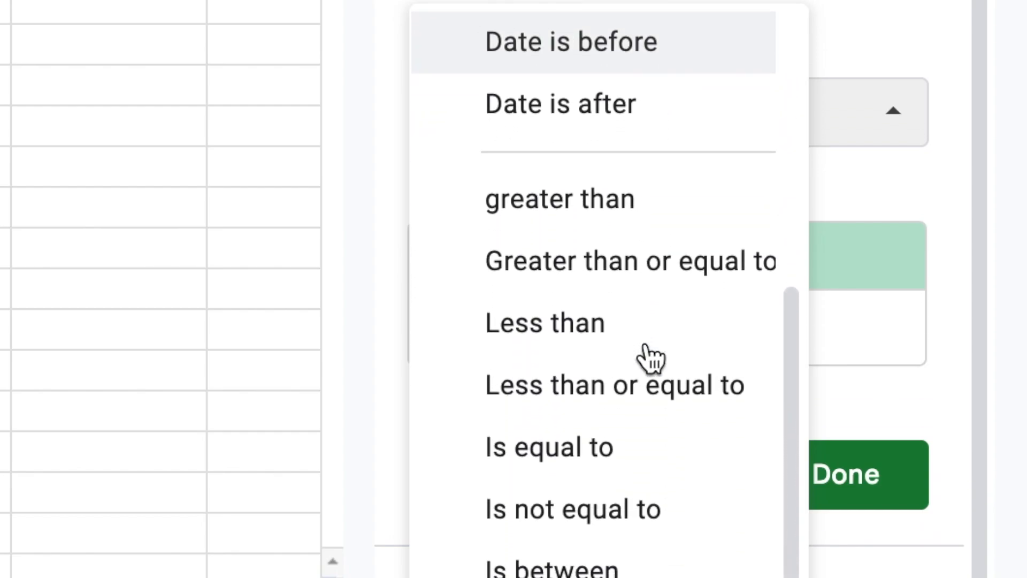
click(621, 398)
click(546, 198)
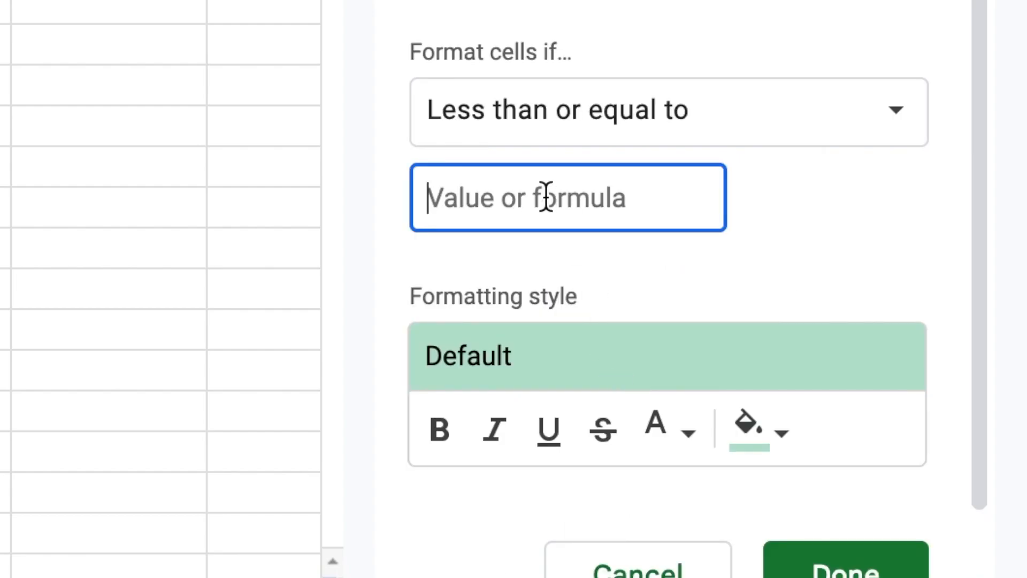
text(1)
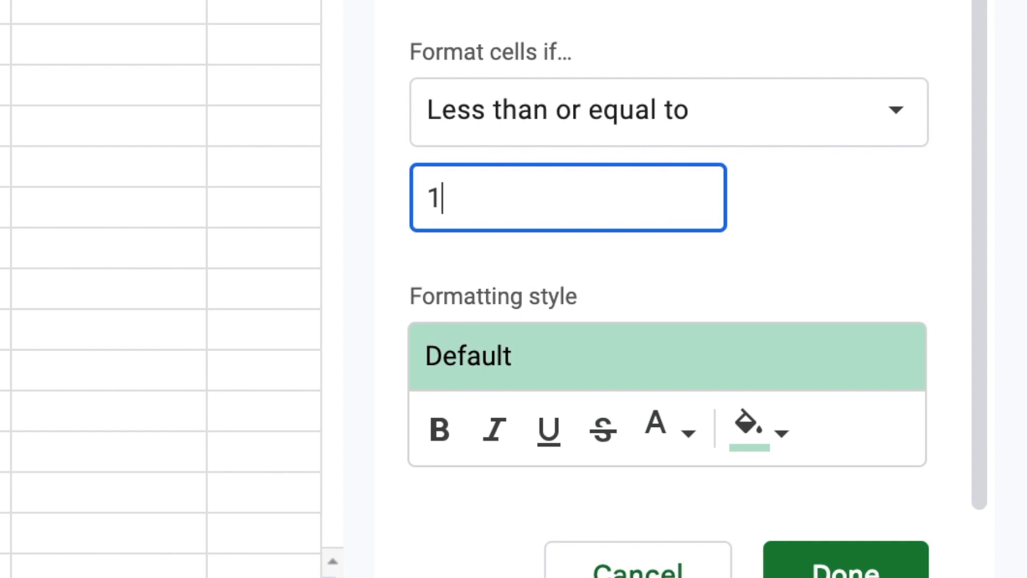
text(450)
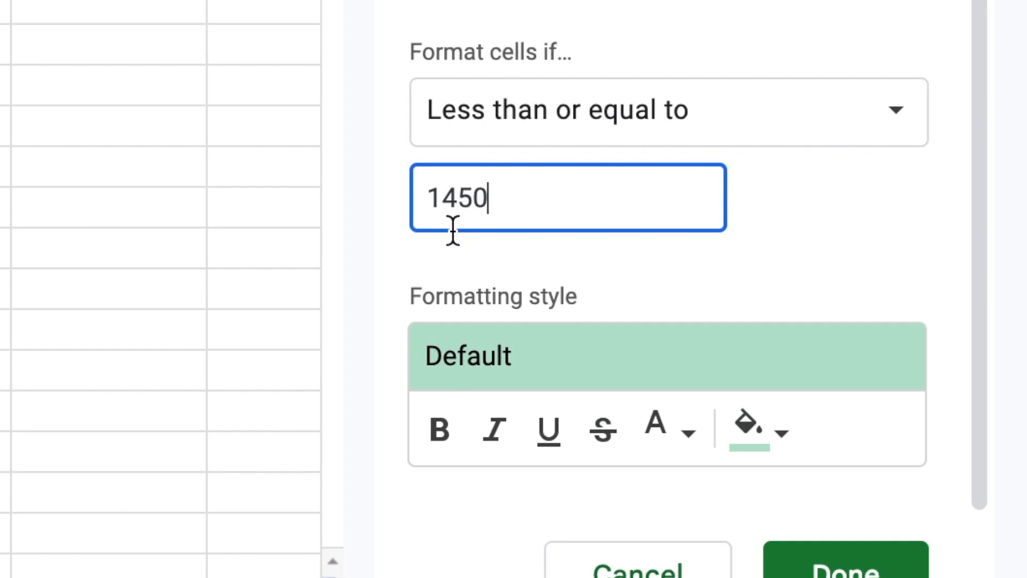
scroll(450, 229, down, 1)
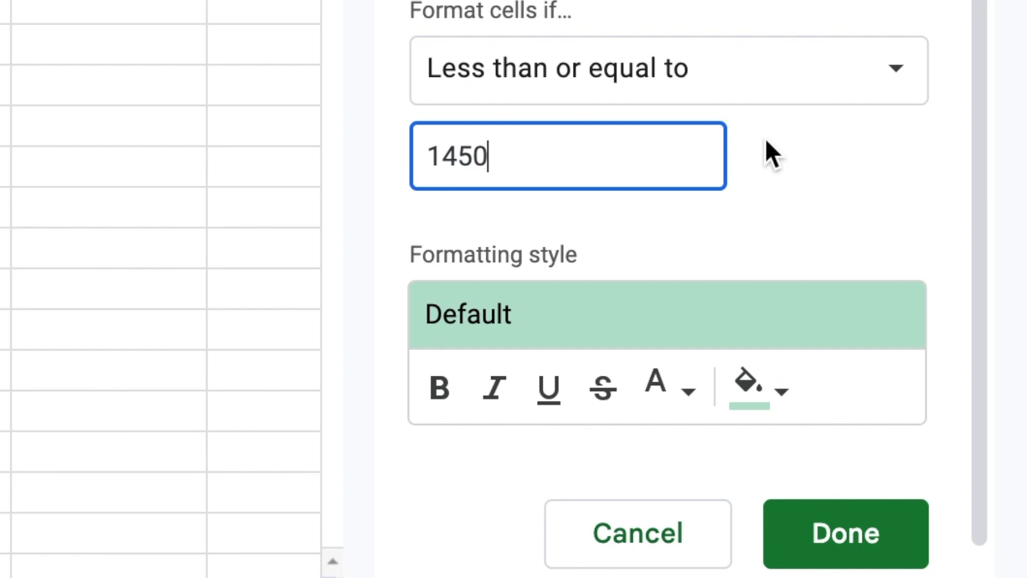
click(819, 539)
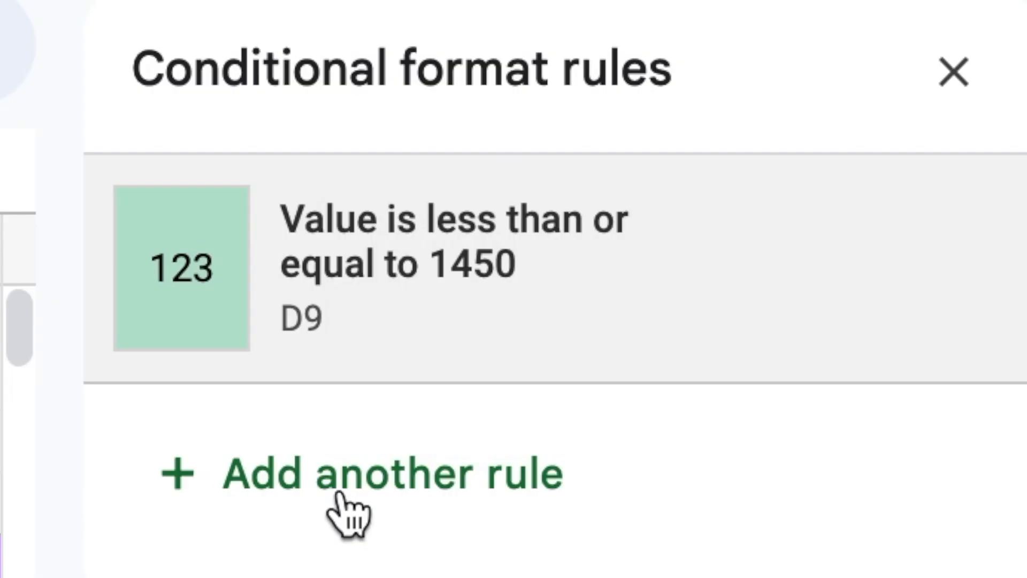
Step: Add a second rule for D9 that applies the yellow fill style when the value is less than or equal to 1499
click(342, 490)
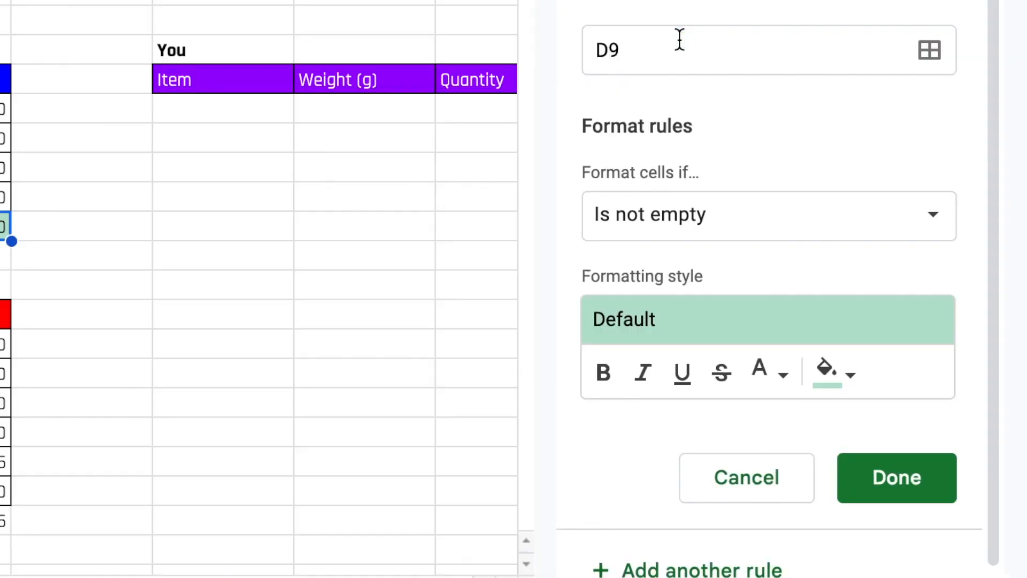
click(726, 235)
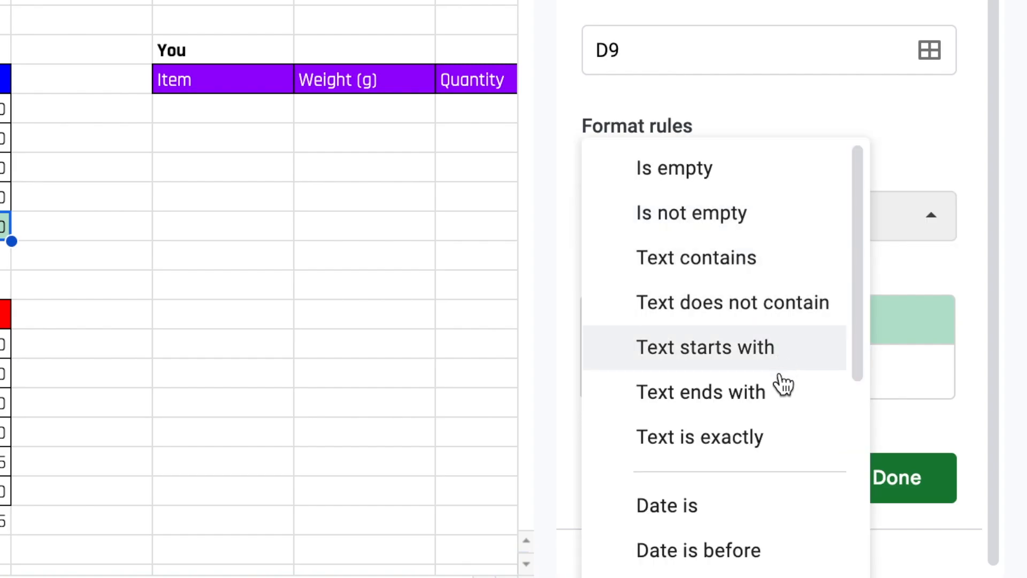
scroll(776, 381, down, 6)
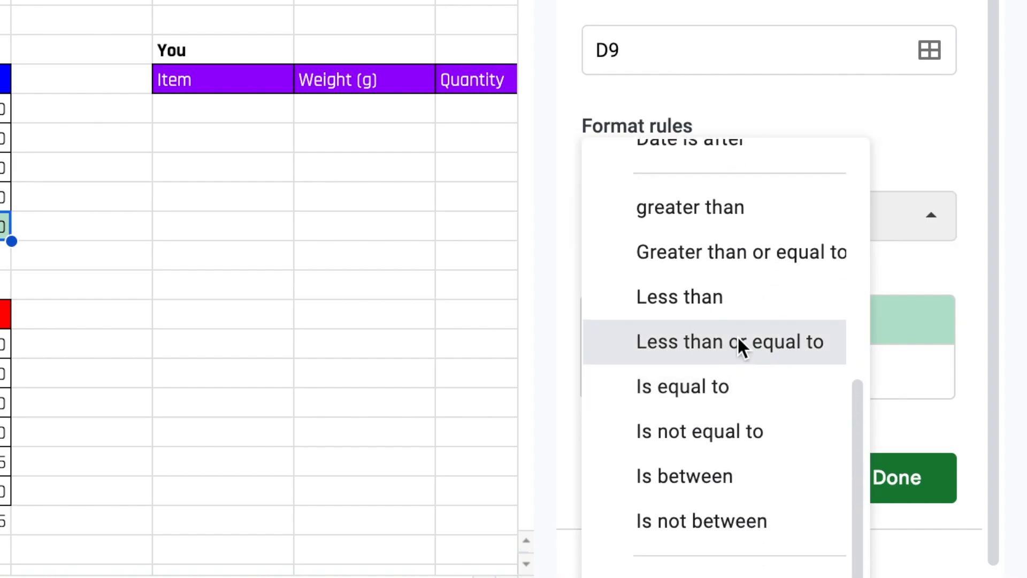
click(738, 341)
click(635, 280)
text(1)
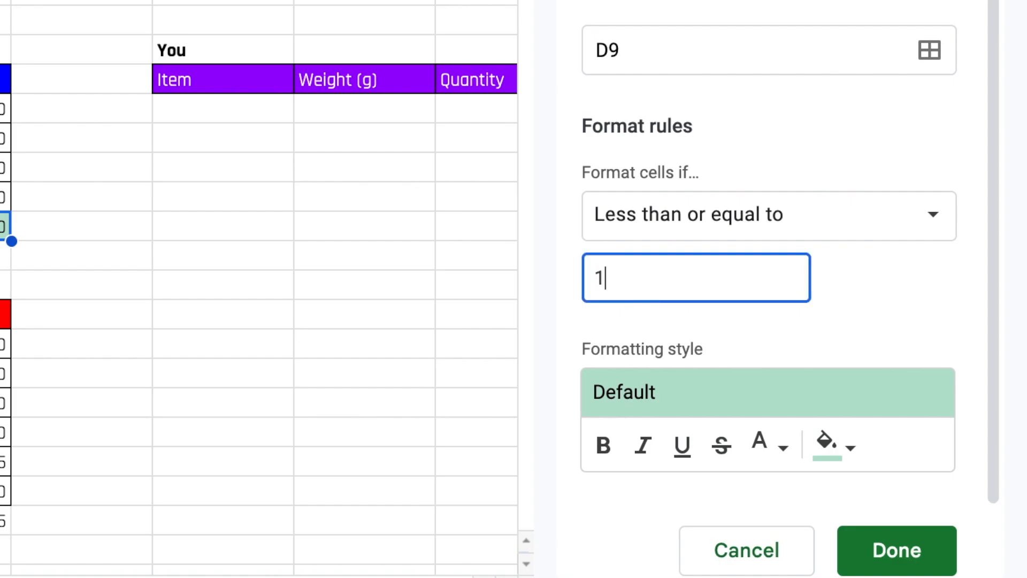
text(499)
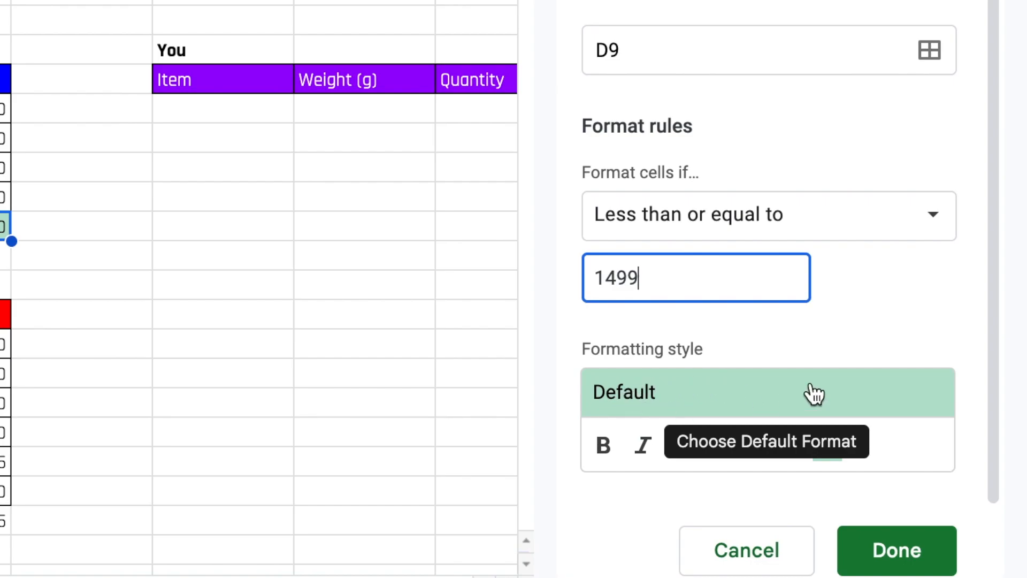
click(762, 406)
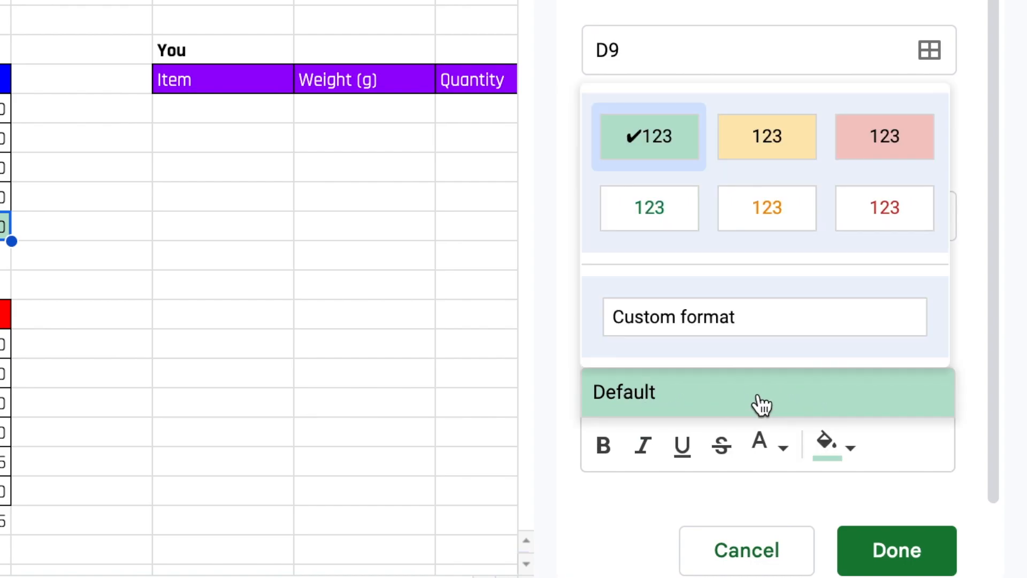
click(765, 140)
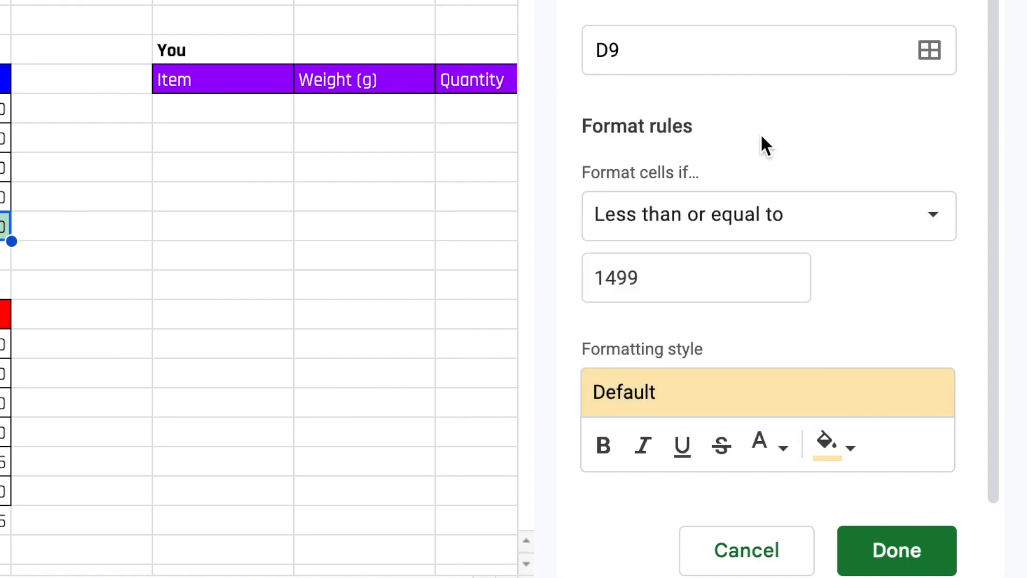
click(916, 549)
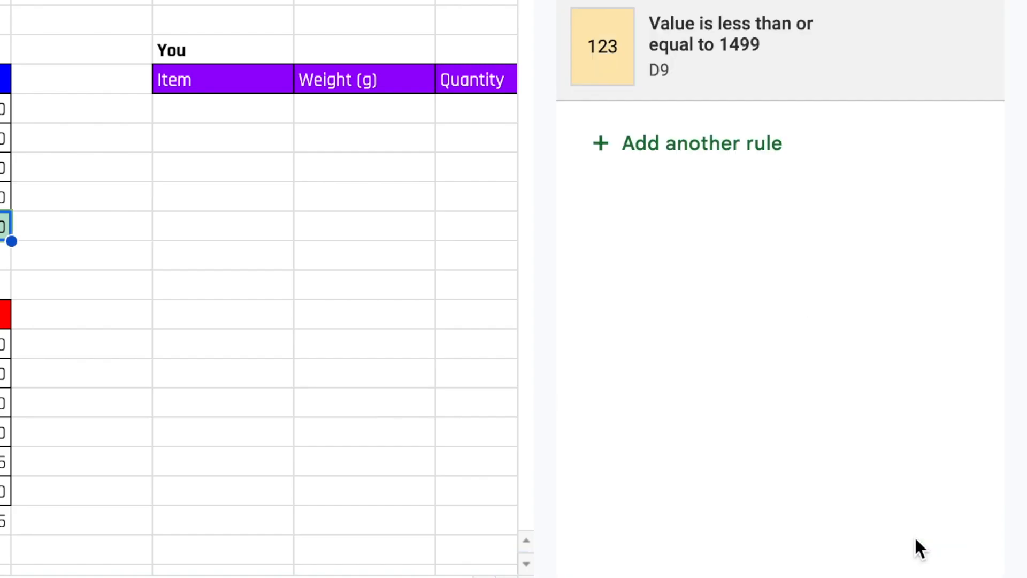
Step: Add a third rule for D9 that applies the red fill style when the value is greater than or equal to 1500
click(691, 146)
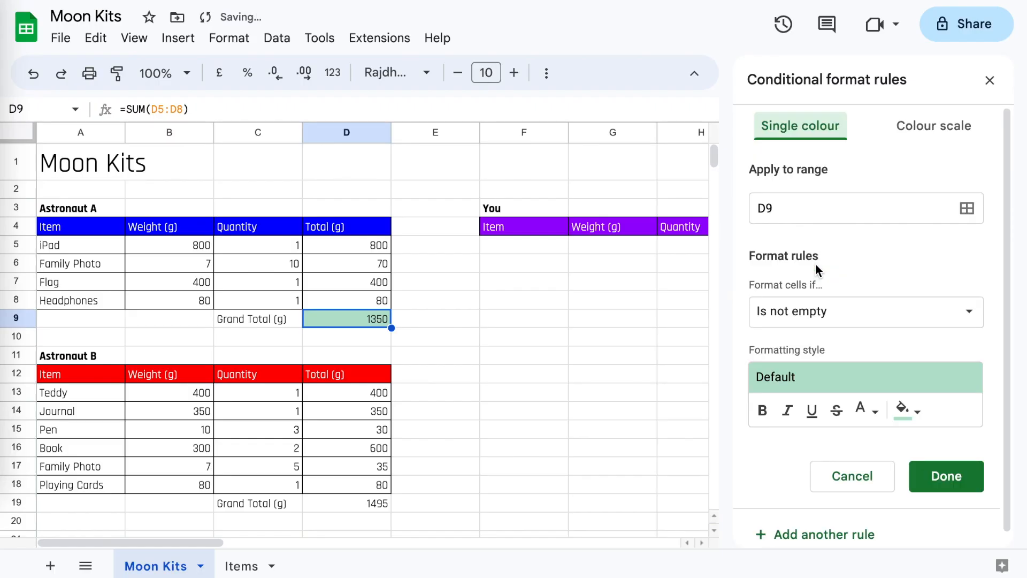
click(811, 319)
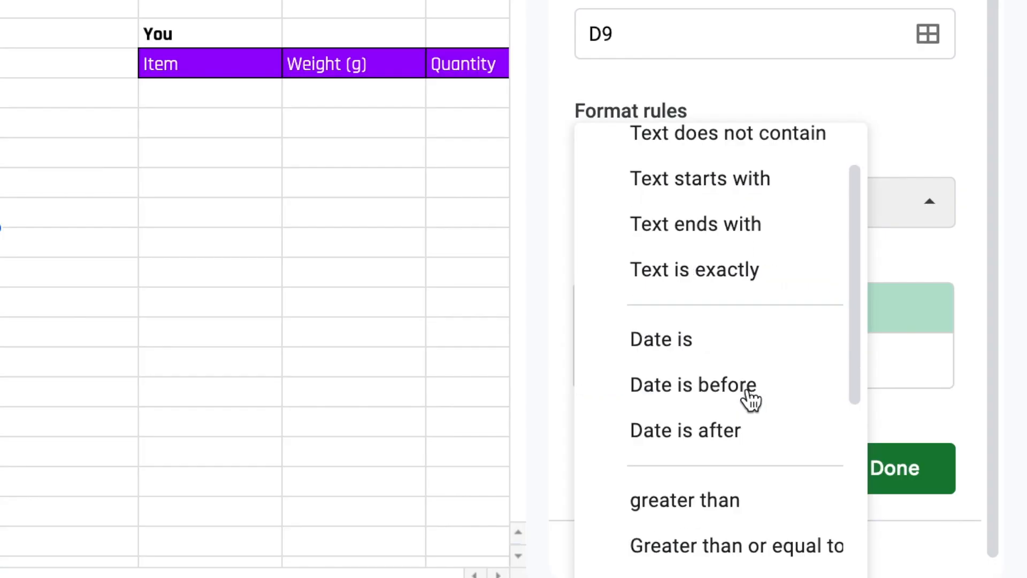
scroll(857, 435, down, 3)
click(709, 263)
click(681, 282)
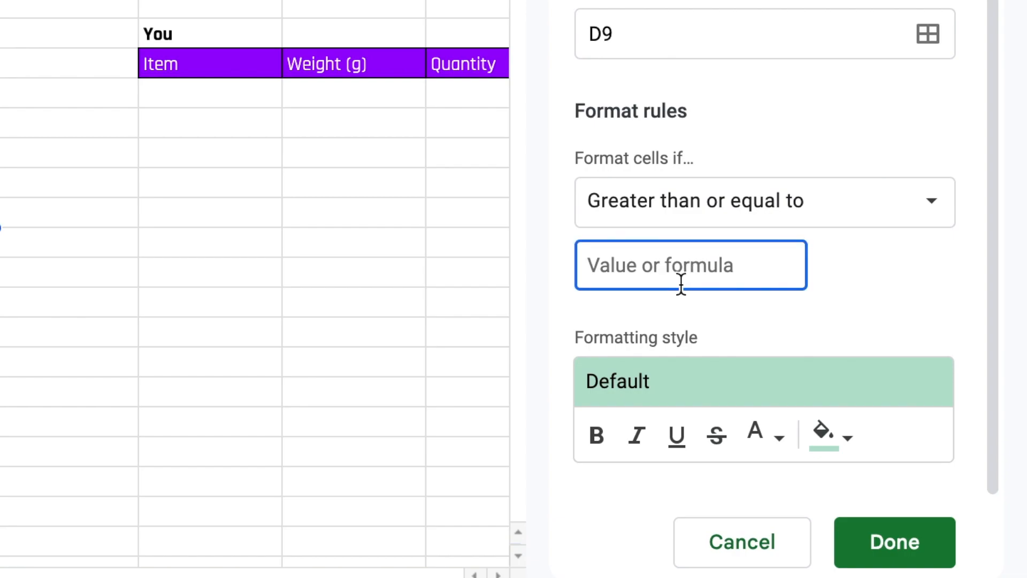
text(1500)
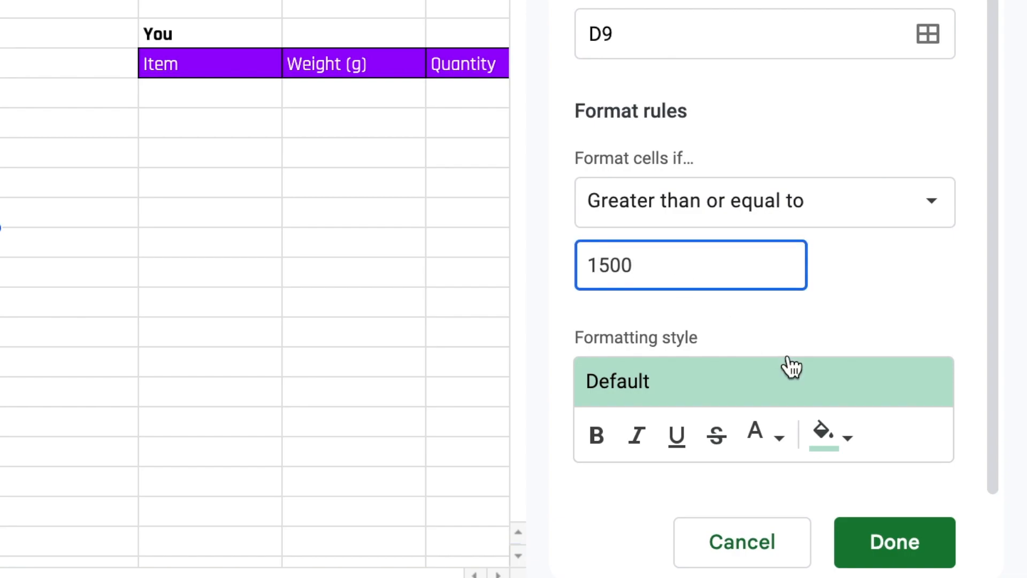
click(806, 385)
click(885, 142)
click(912, 548)
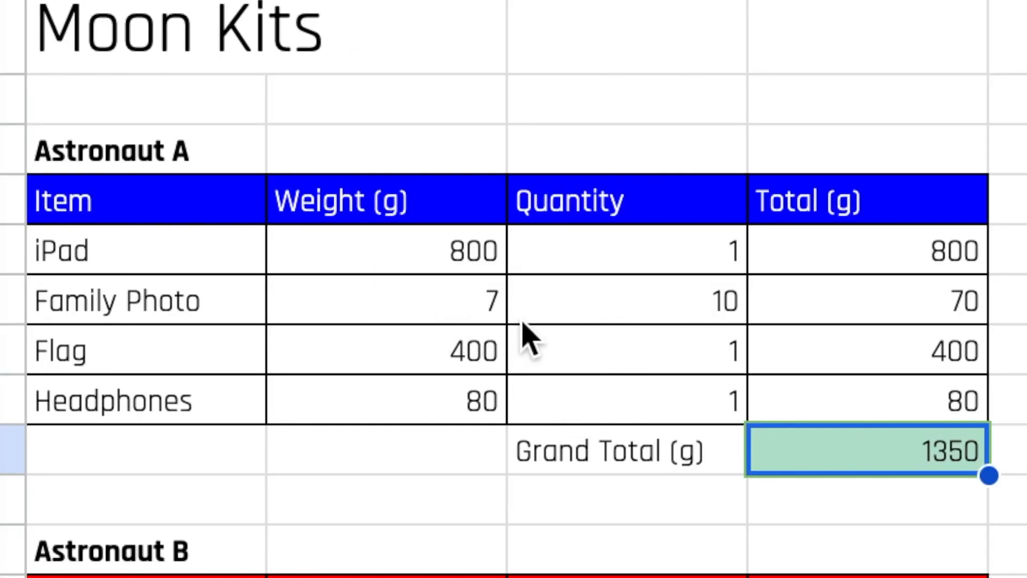
Step: Try an iPad quantity of 2 in C5 to test the grand total's colour rules, and undo the change
click(615, 266)
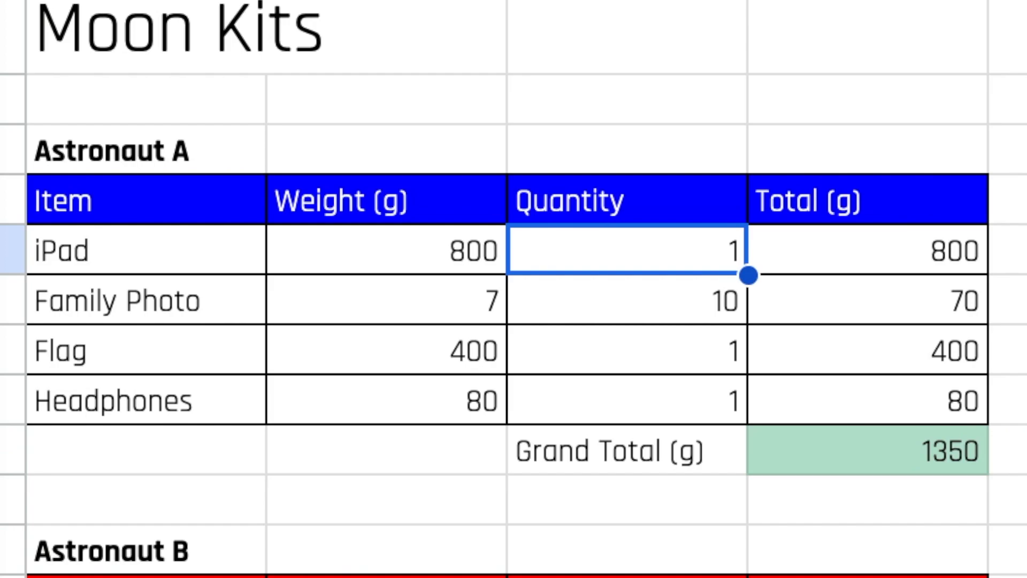
text(2)
key(Return)
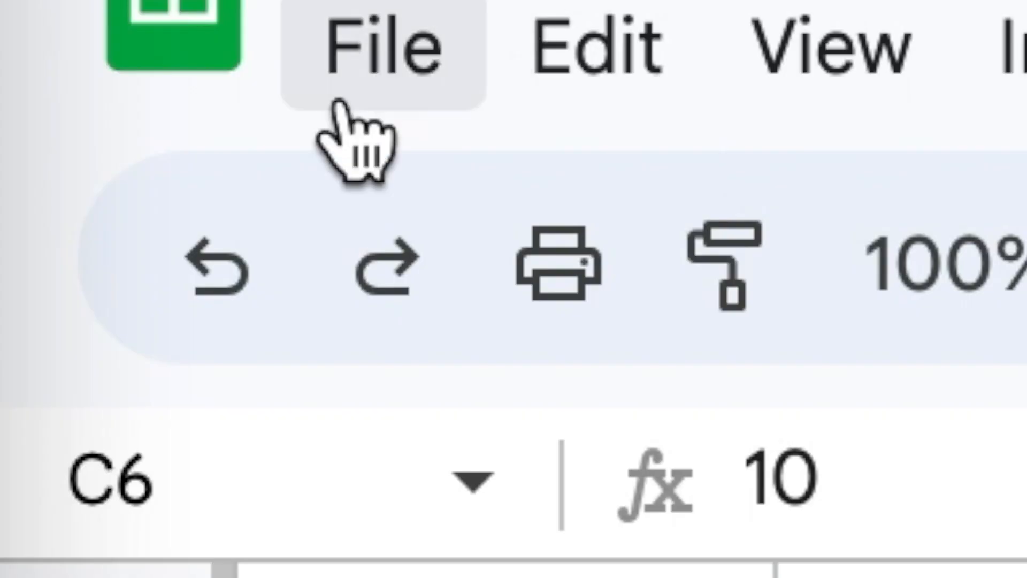
click(244, 214)
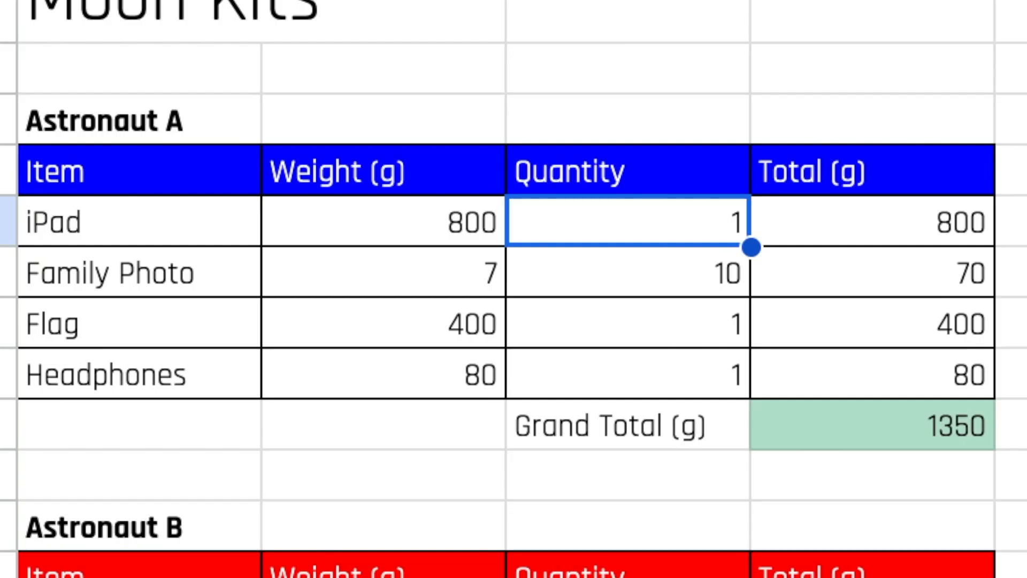
Step: Try Family Photo quantities of 11 and 25 in C6 to test the grand total's colour rules
click(644, 280)
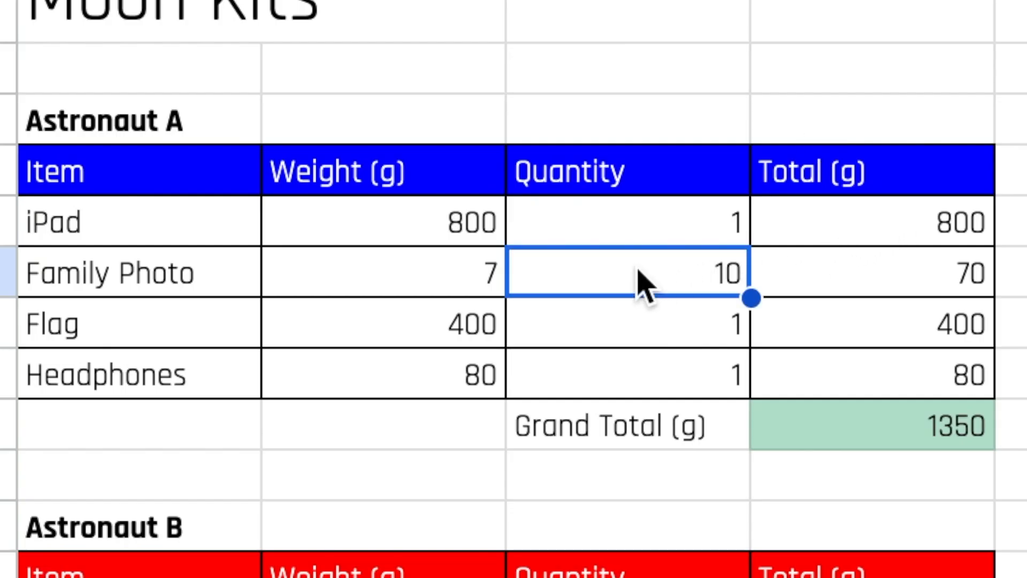
text(11)
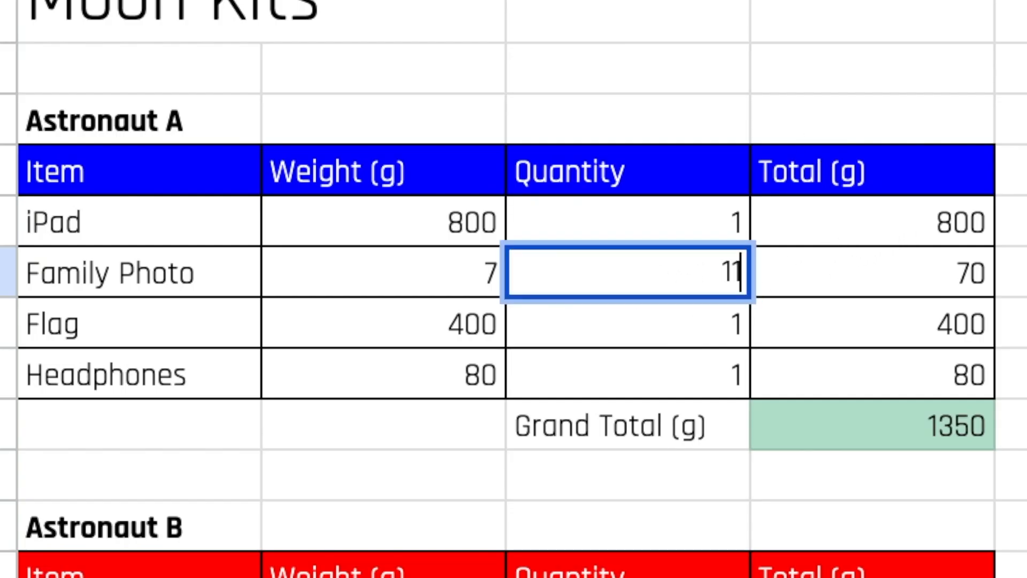
text(25)
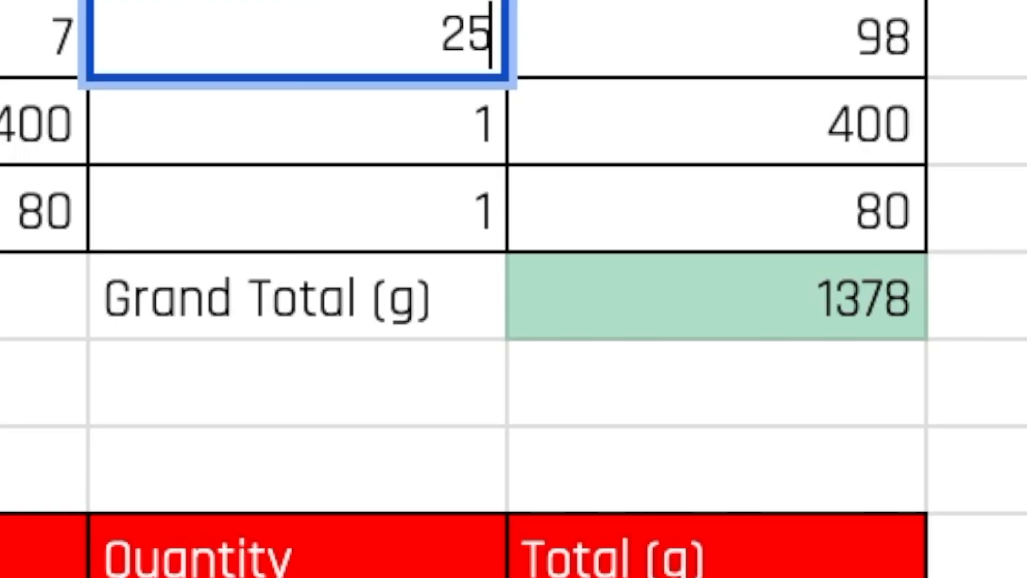
key(Return)
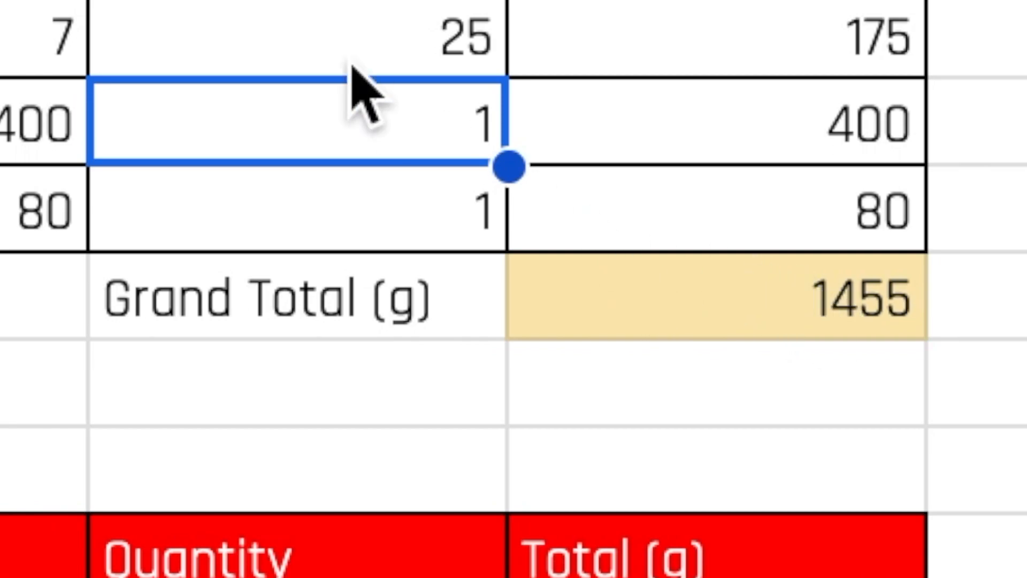
Step: Undo the Family Photo quantity tests, redo the formatting change undone too far, and close the conditional format rules
click(333, 36)
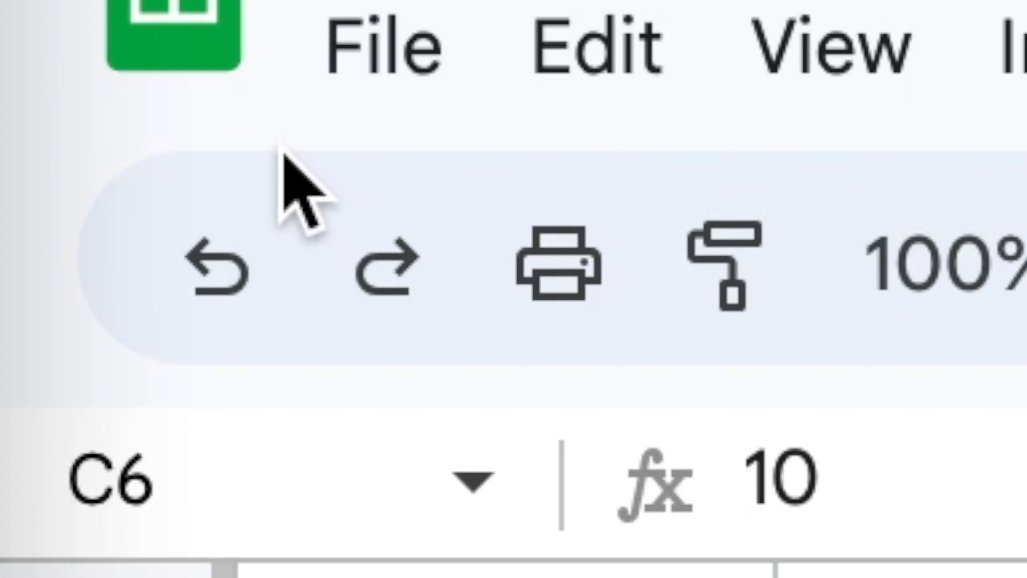
click(228, 246)
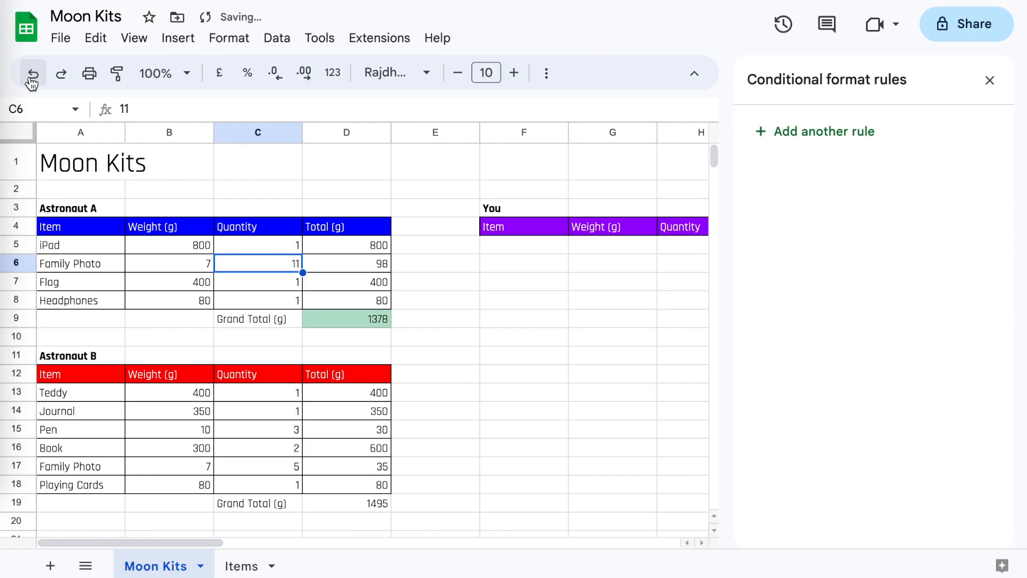
click(31, 79)
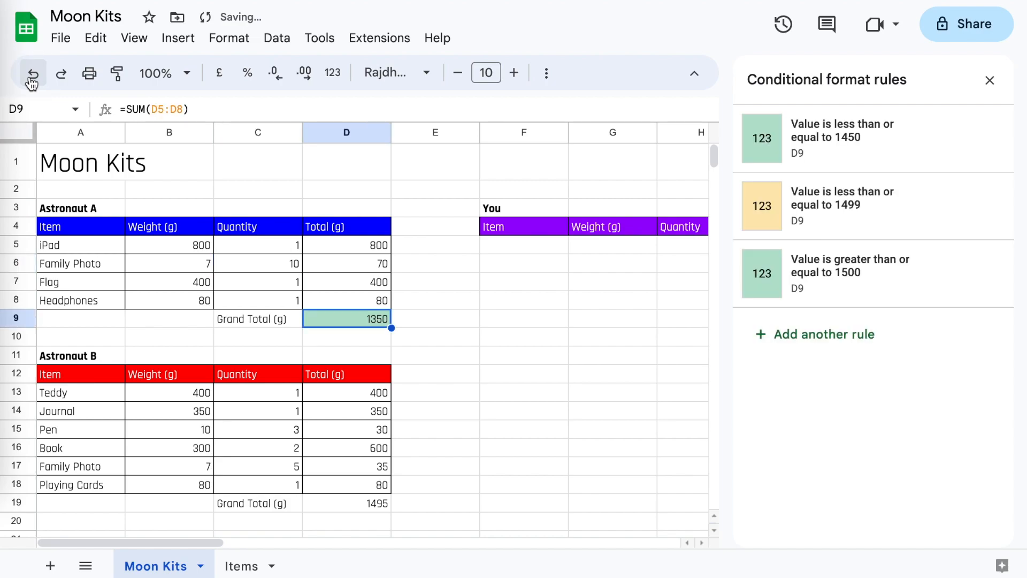
click(61, 74)
click(987, 82)
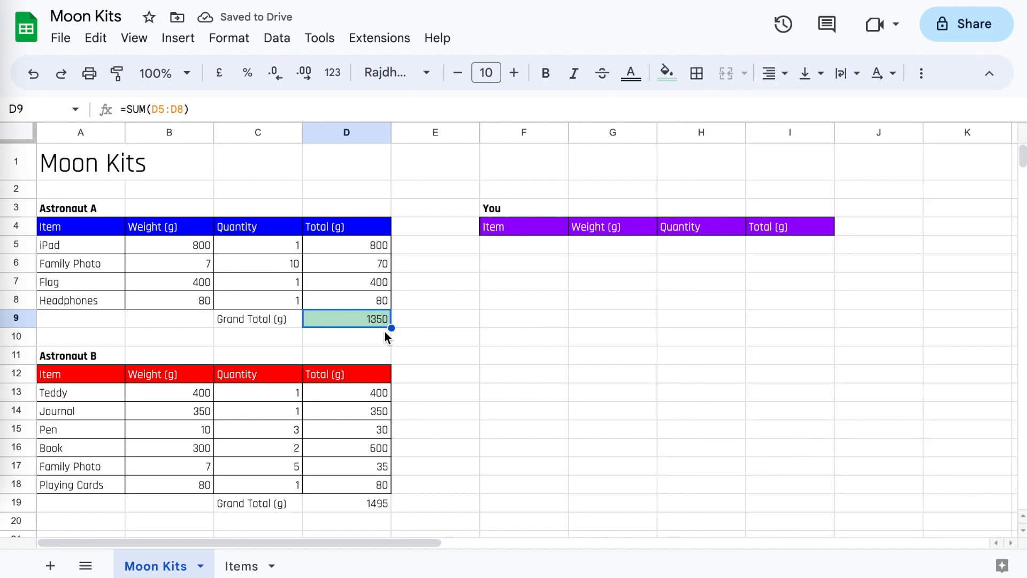
Step: Add a conditional format rule for D19 that applies the default green style when the value is less than or equal to 1450
click(345, 506)
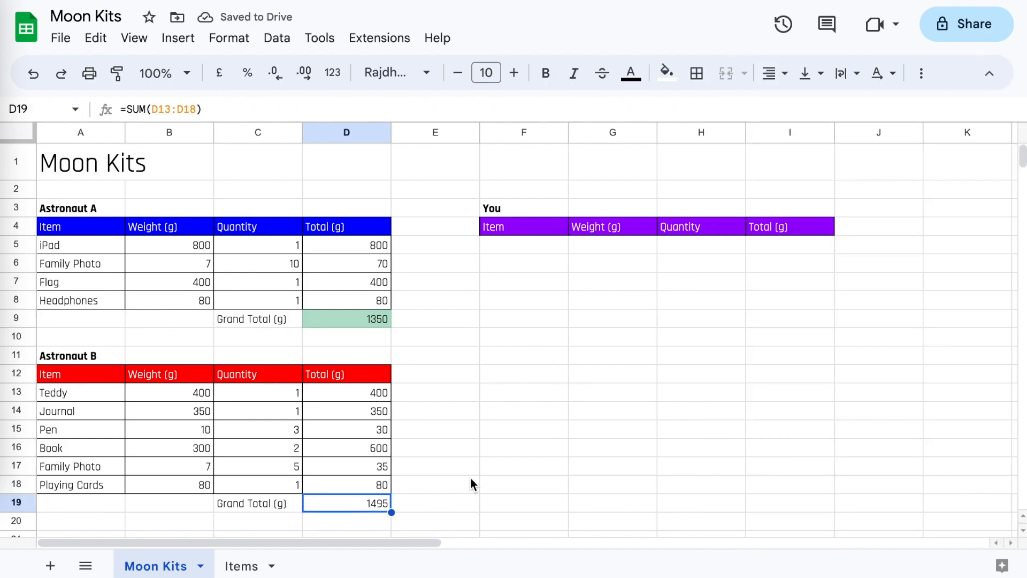
key(alt+o)
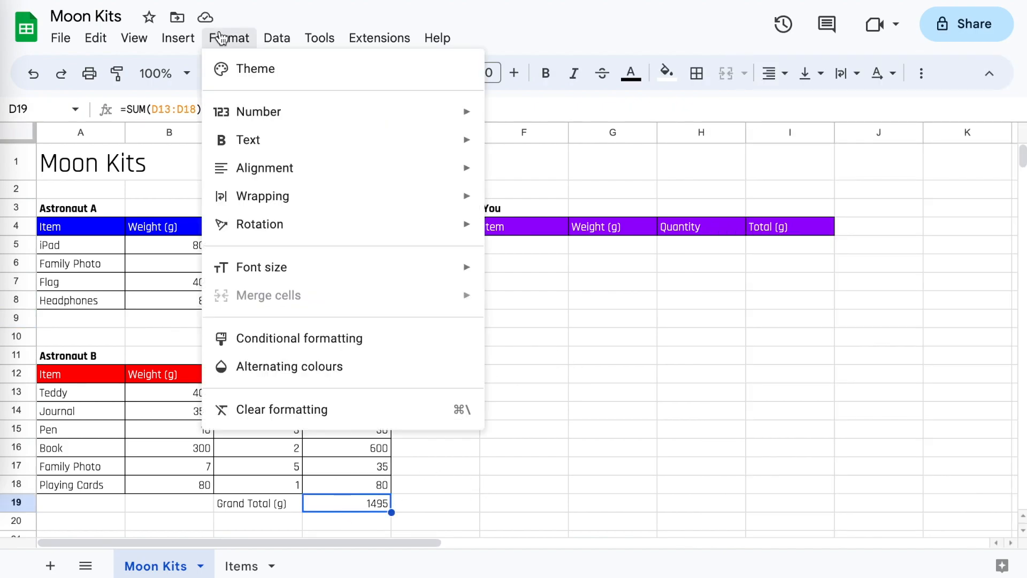
click(282, 348)
click(845, 321)
scroll(867, 385, down, 5)
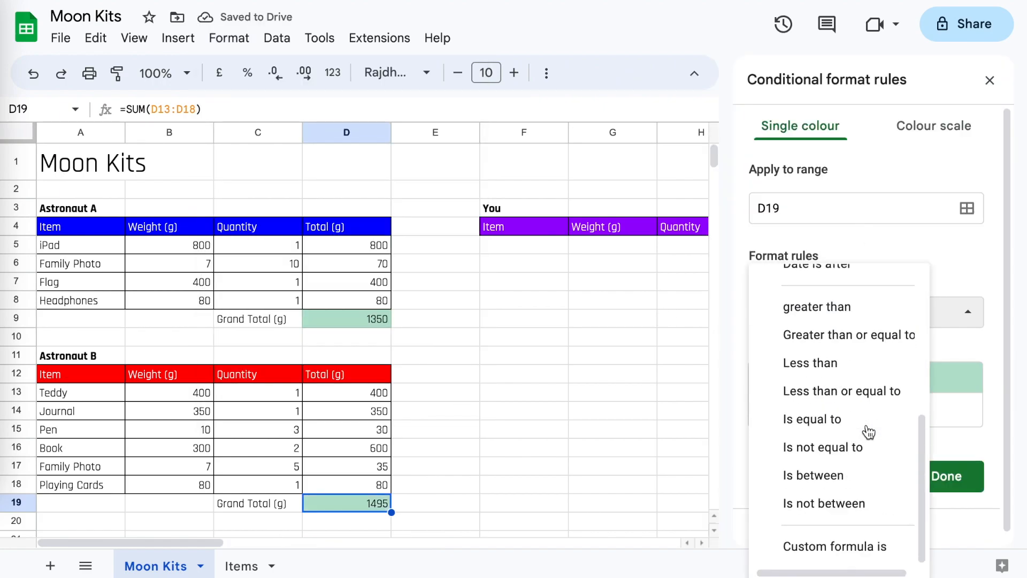
click(844, 393)
text(1450)
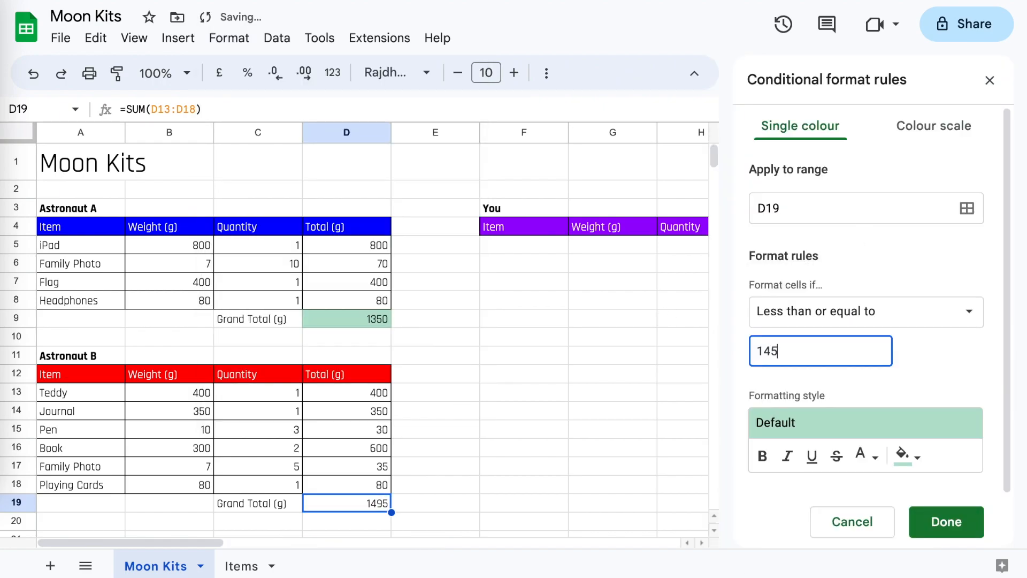
click(950, 522)
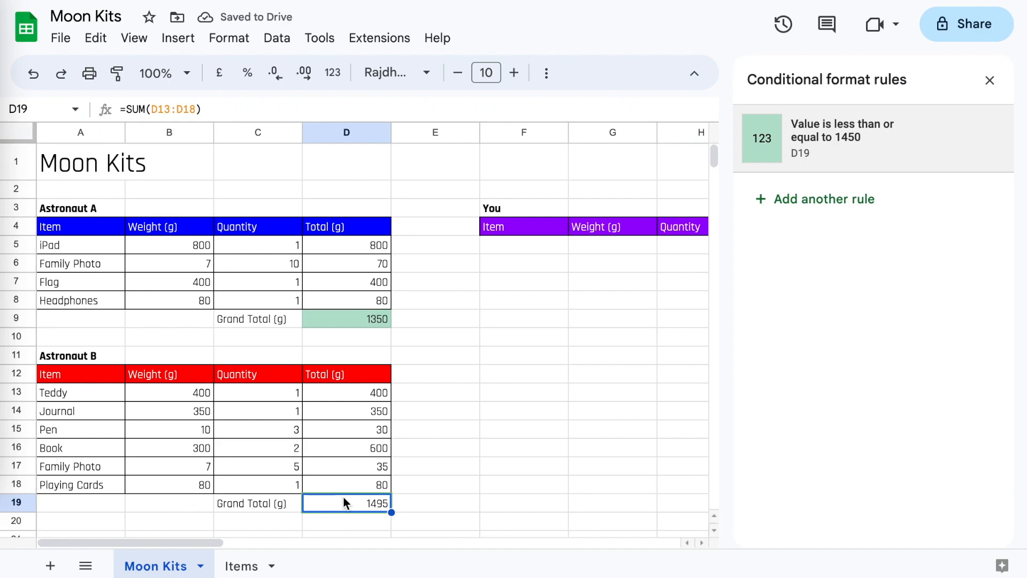
Step: Add a second rule for D19 that applies the yellow fill style when the value is less than or equal to 1499
click(766, 195)
click(846, 312)
scroll(845, 399, down, 5)
click(846, 399)
click(792, 350)
text(1499)
click(883, 422)
click(866, 262)
click(946, 522)
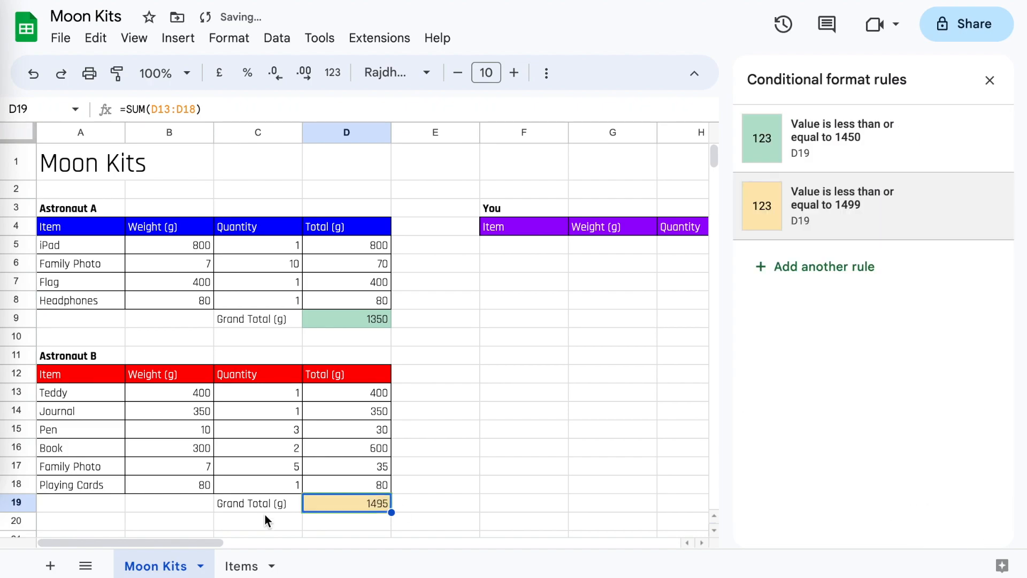
Step: Add a third rule for D19 that applies the red fill style for values greater than or equal to 1500, and close the rules
click(840, 266)
click(866, 312)
scroll(879, 412, down, 5)
click(835, 351)
click(867, 423)
click(924, 273)
text(2)
key(BackSpace)
text(1500)
click(947, 522)
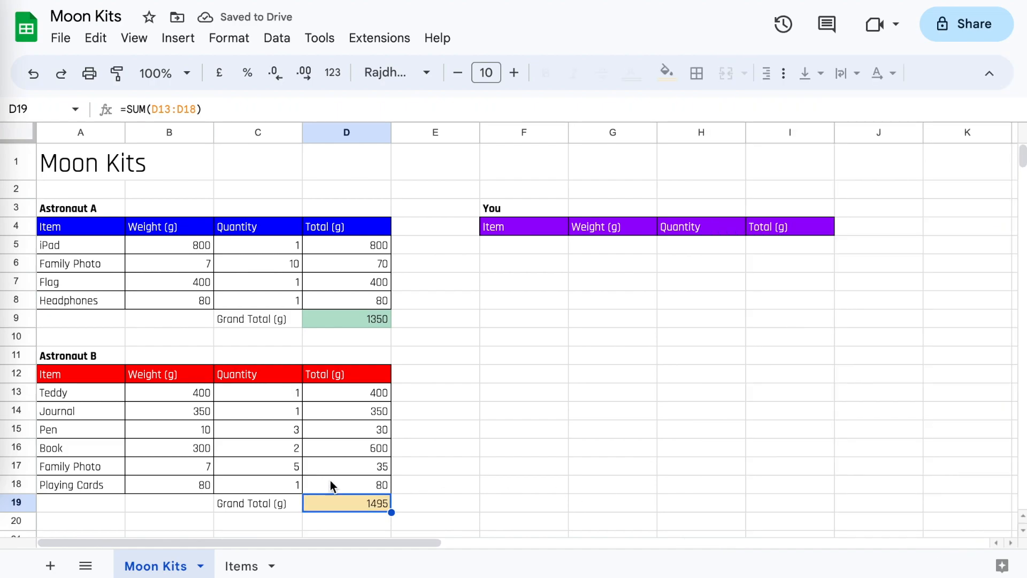
Step: Try a Family Photo quantity of 7 in C17 to test Astronaut B's grand total colour rules, and undo the change
scroll(336, 484, down, 1)
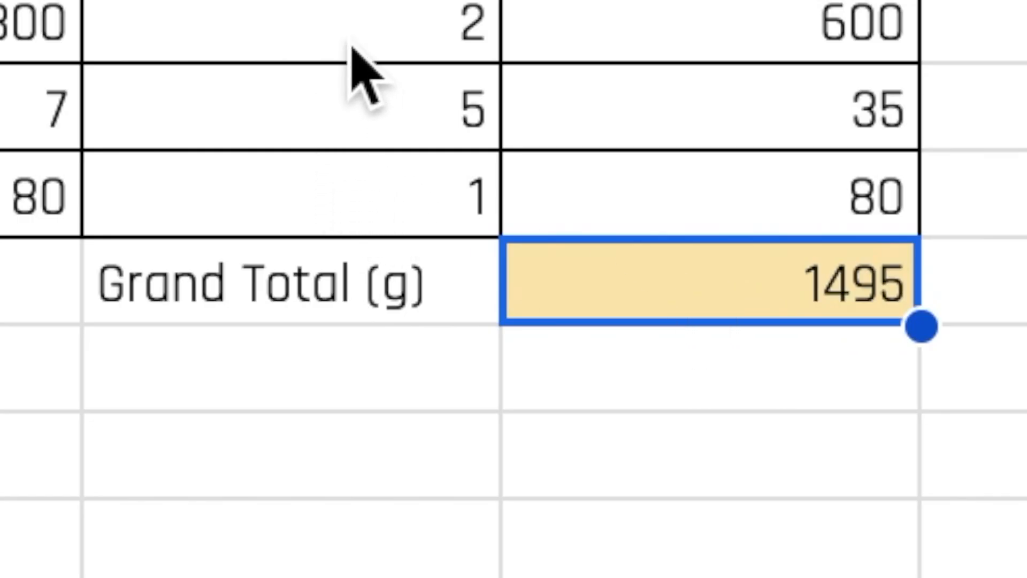
click(347, 104)
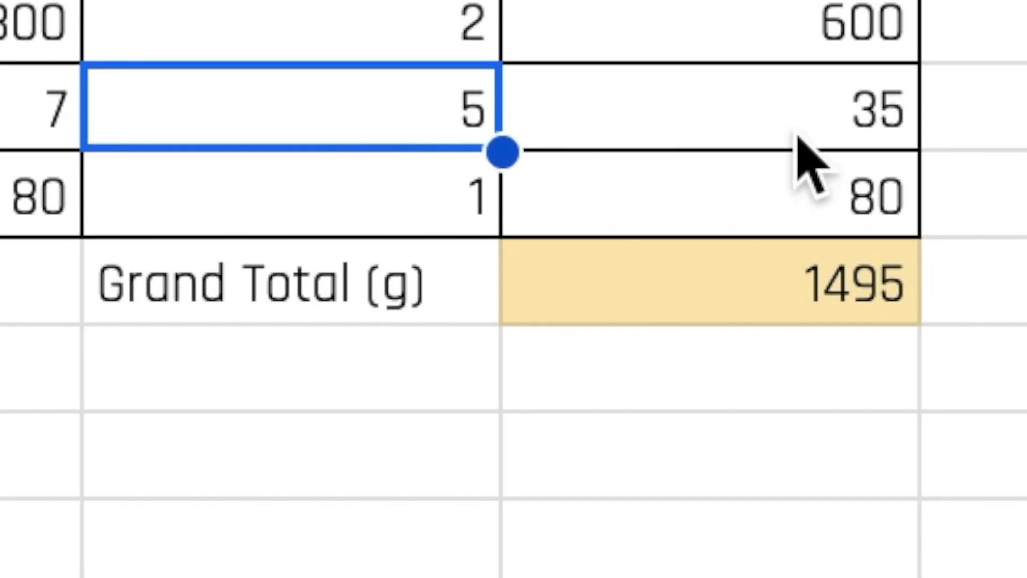
text(7)
key(Return)
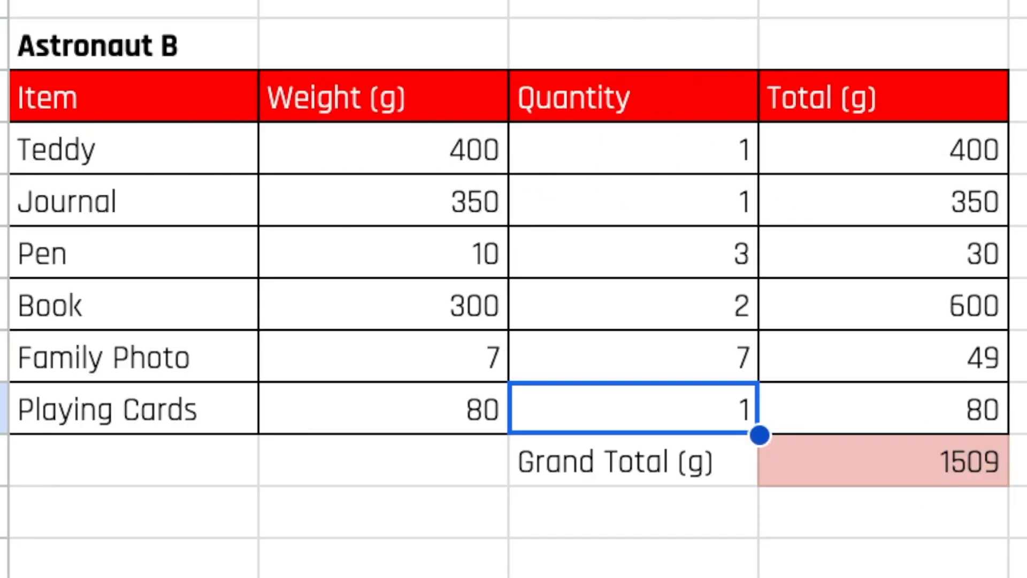
key(ctrl+z)
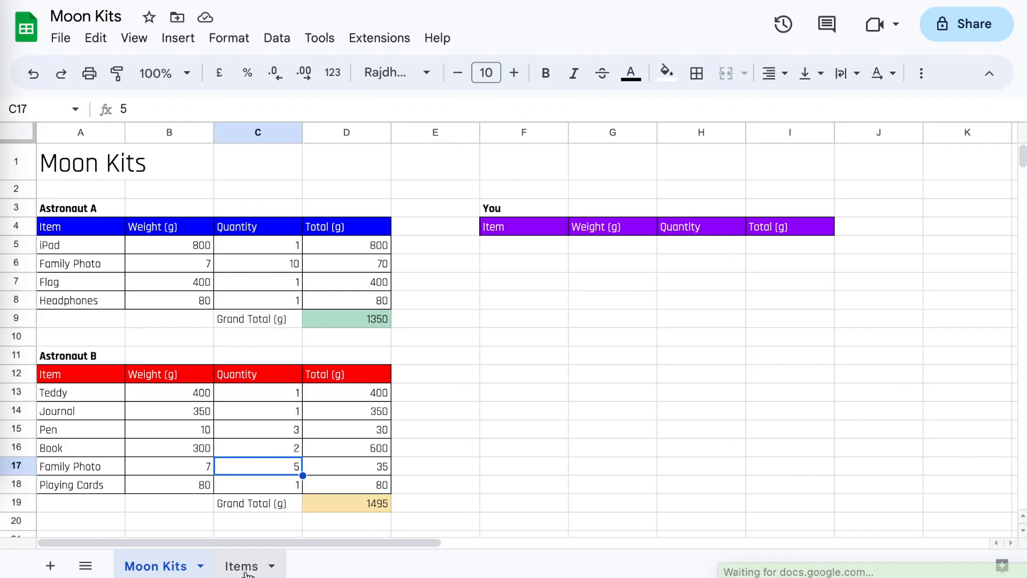
Step: Examine the Items sheet's listed items and weights, and the blank rows 15 to 19 available for more personal items
click(244, 567)
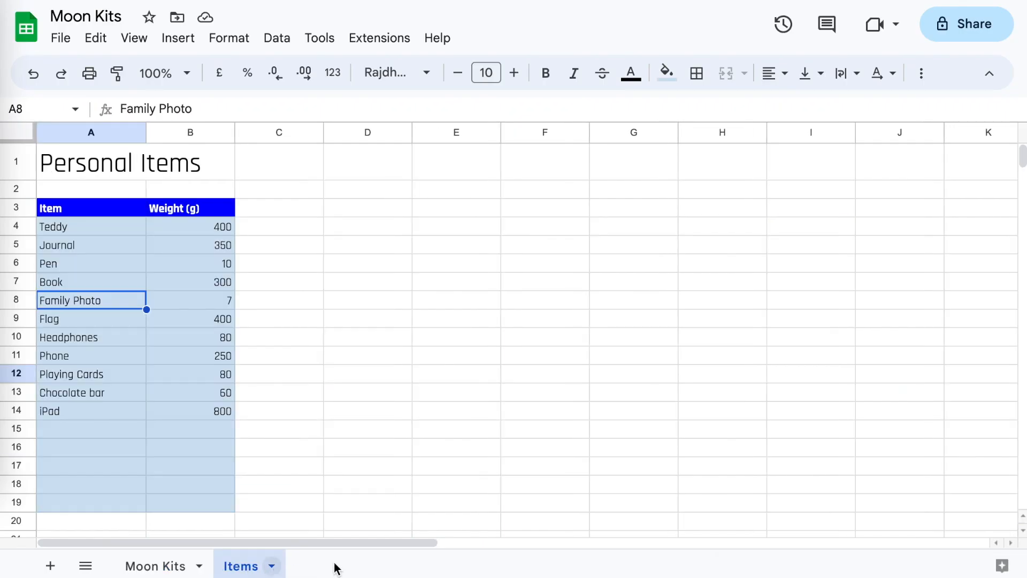
click(106, 430)
click(104, 444)
click(104, 463)
click(103, 482)
click(105, 501)
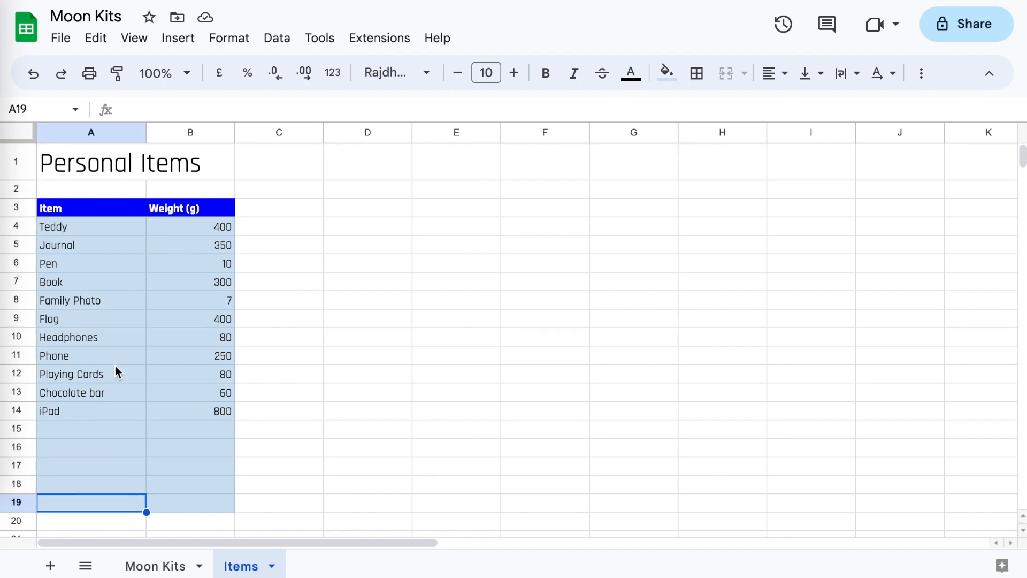
drag(89, 227, 79, 400)
click(198, 339)
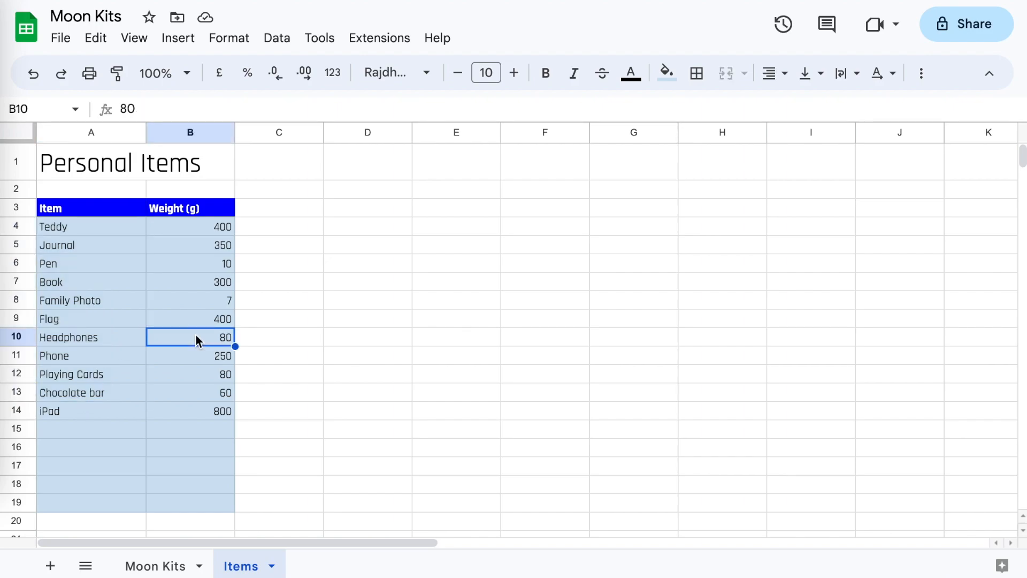
click(117, 433)
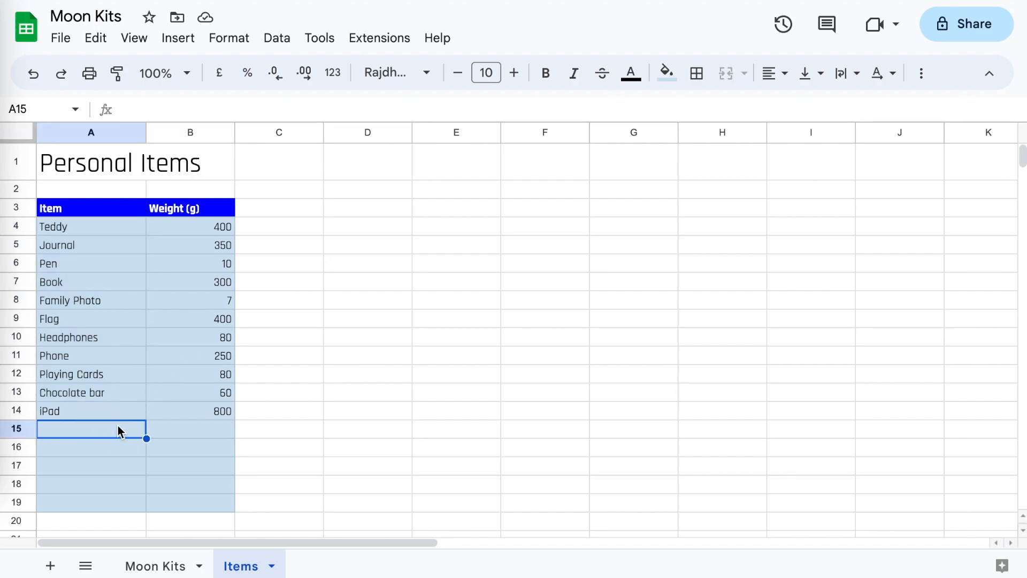
click(209, 436)
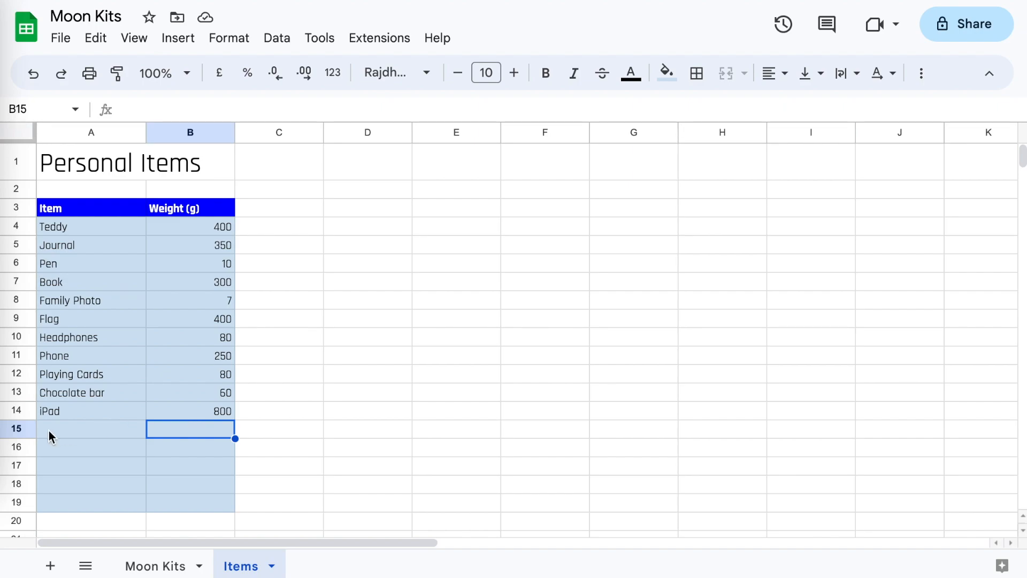
key(shift+Tab)
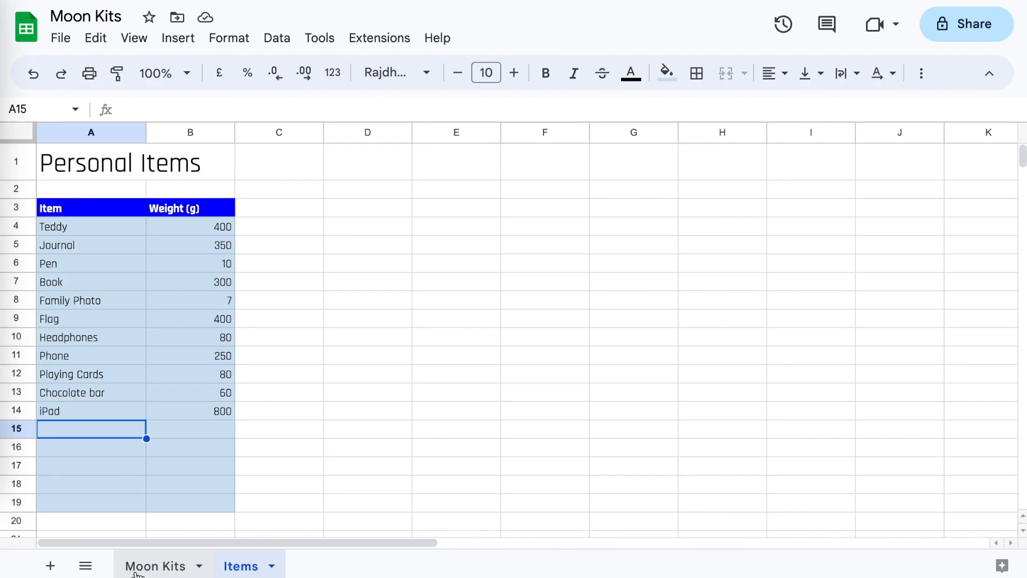
Step: Link F5 of the Moon Kits sheet's You table to the Chocolate bar with =Items!A13, and fill the formula across to G5
click(159, 569)
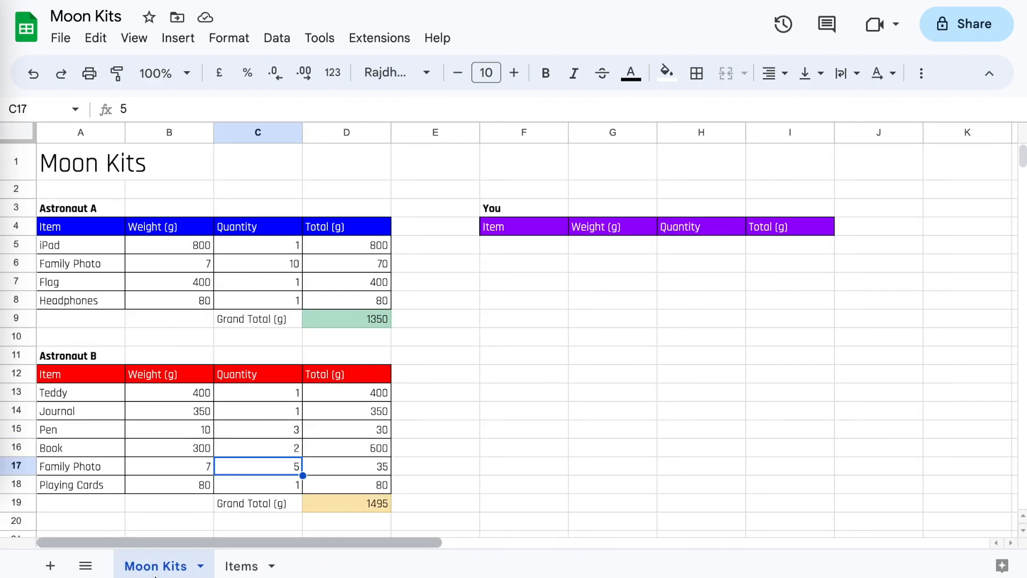
click(496, 251)
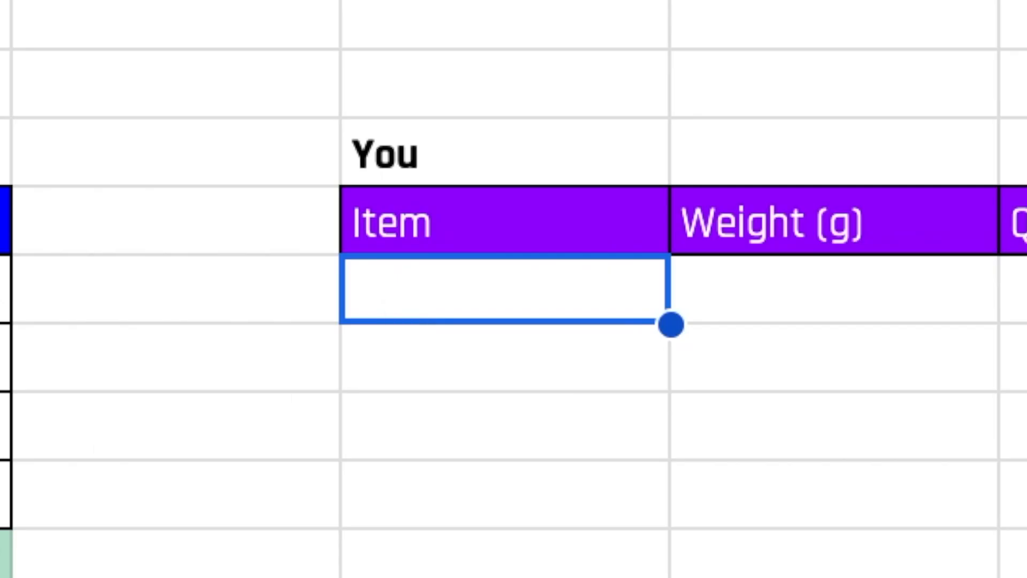
text(=)
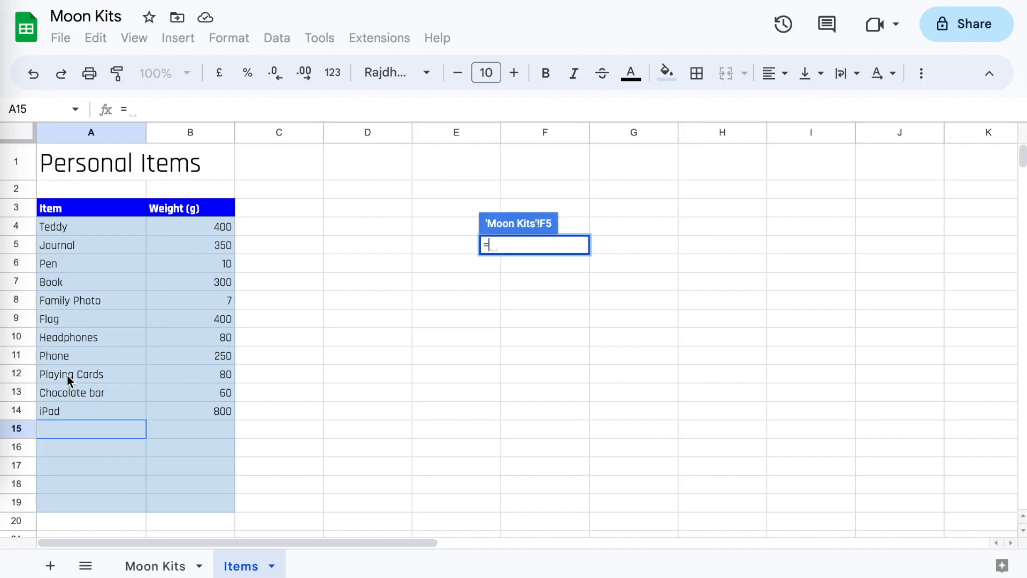
click(64, 391)
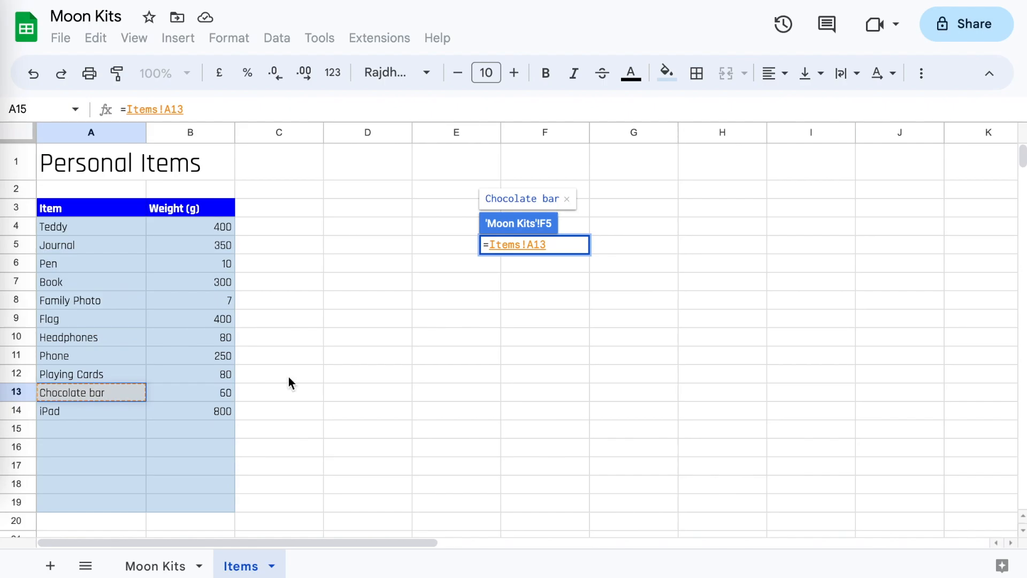
key(Return)
drag(567, 253, 624, 253)
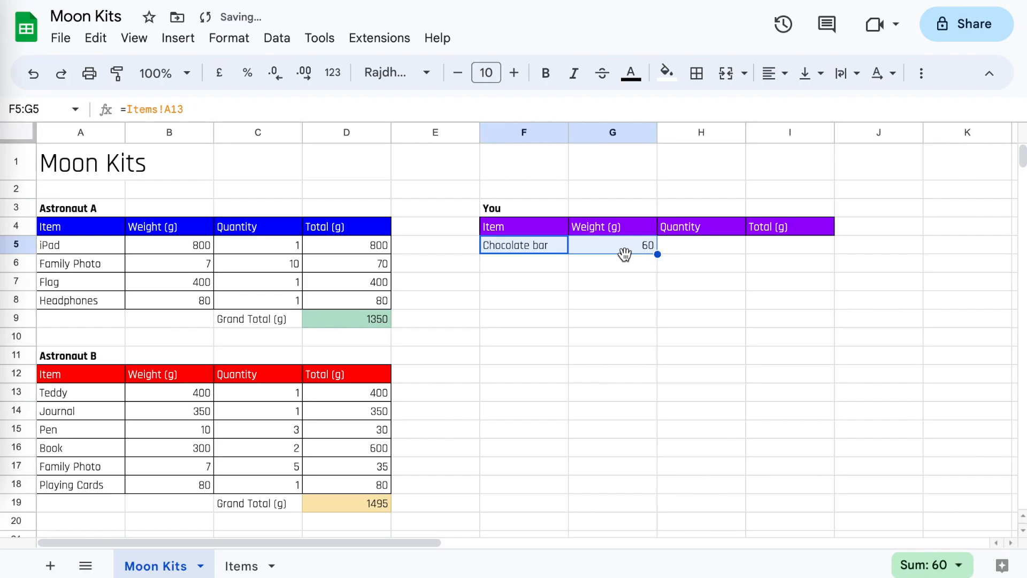
Step: Enter a quantity of 3 for the Chocolate bar in H5
click(731, 244)
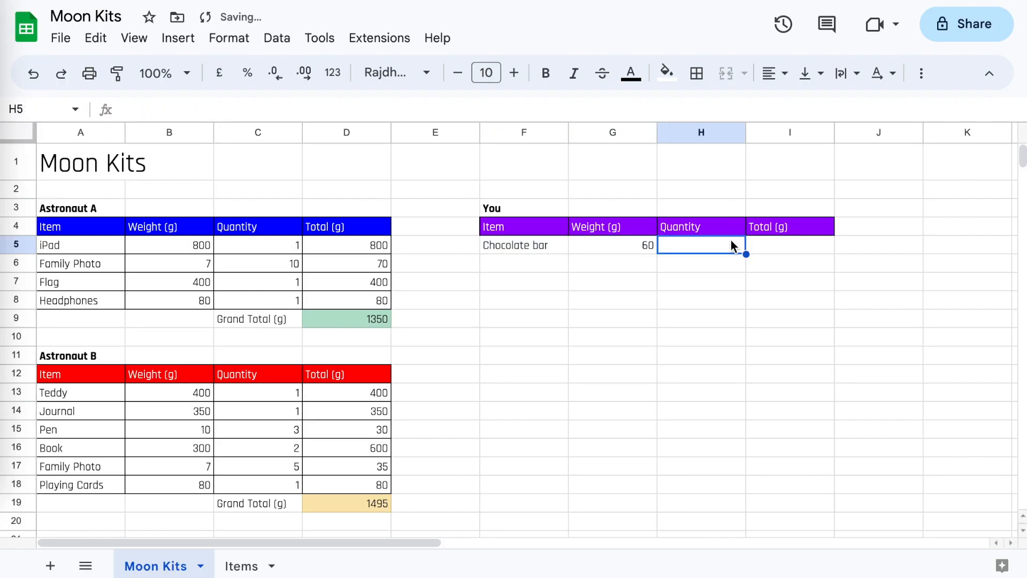
text(3)
key(Tab)
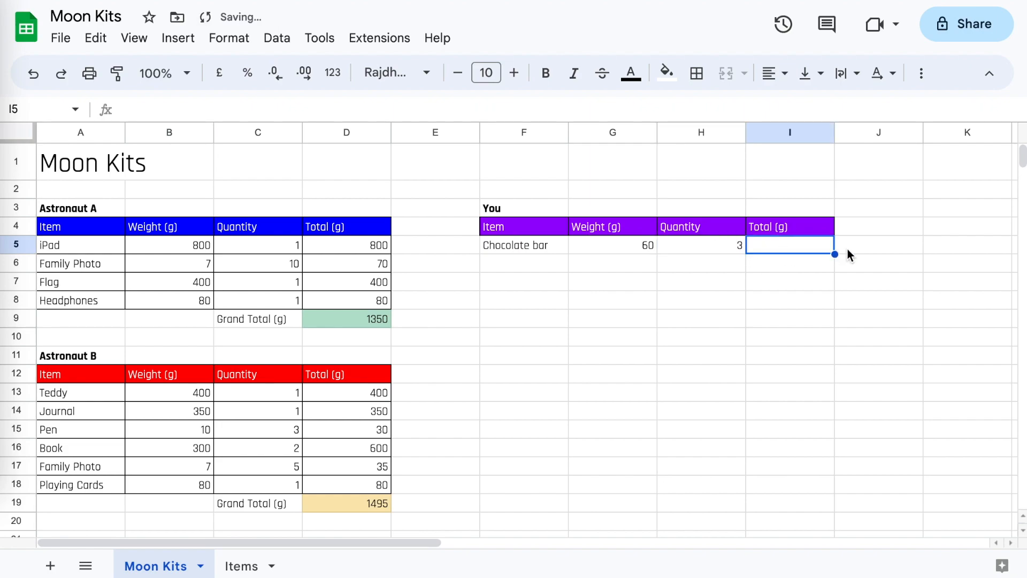
click(690, 371)
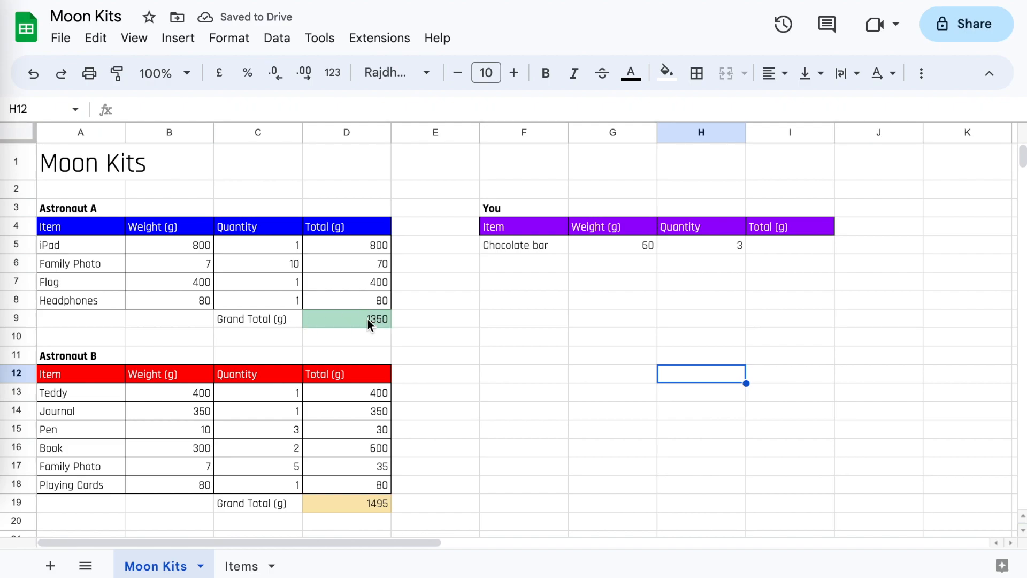
Step: Select the Chocolate bar row of the You table, F5 to I5
drag(778, 249, 508, 252)
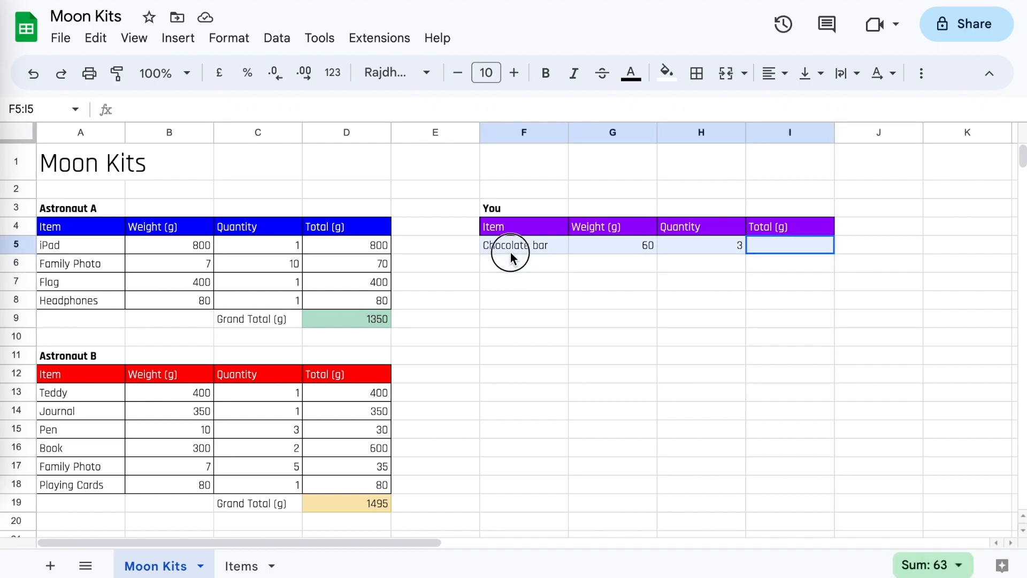